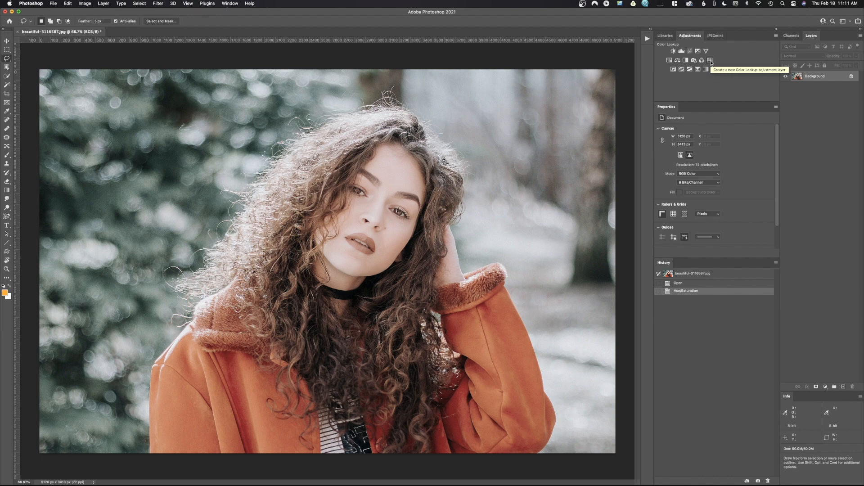
Add a Color Lookup adjustment layer above the photo and load the Candlelight.CUBE 3D LUT.
{"action": "left_click", "coordinate": [710, 61]}
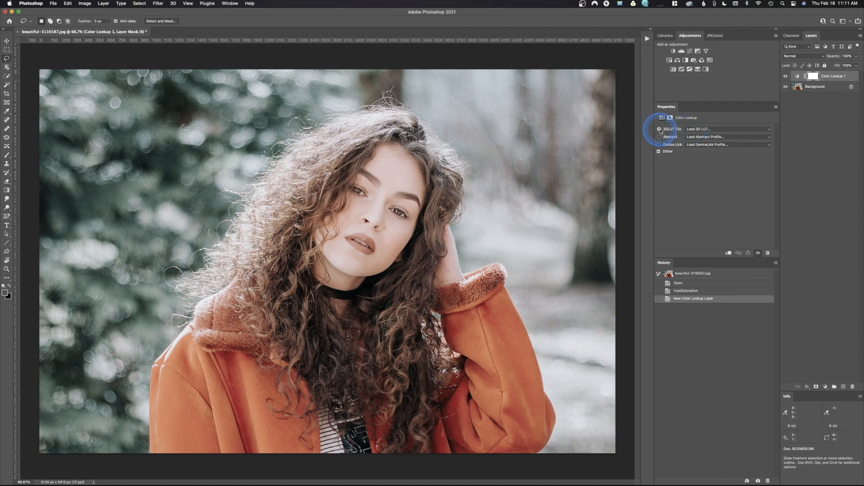
{"action": "left_click", "coordinate": [707, 129]}
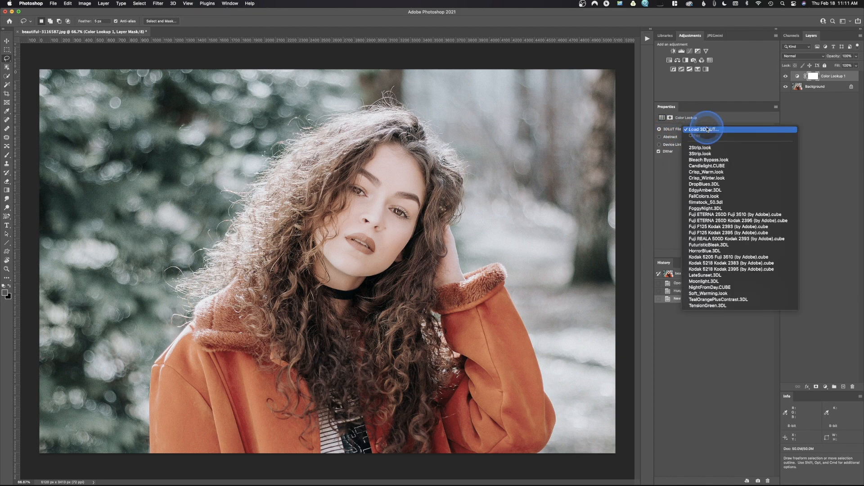
{"action": "left_click", "coordinate": [714, 167]}
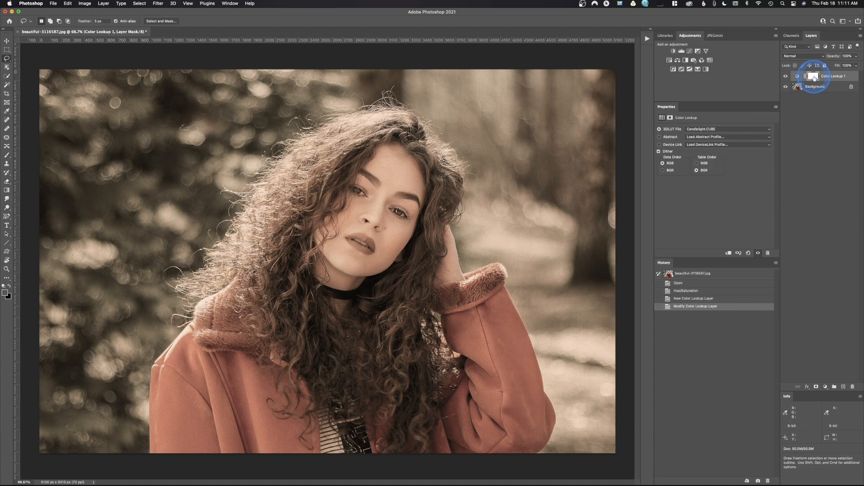
Try the Color blend mode on the Color Lookup layer, and set it back to Normal.
{"action": "left_click", "coordinate": [803, 56]}
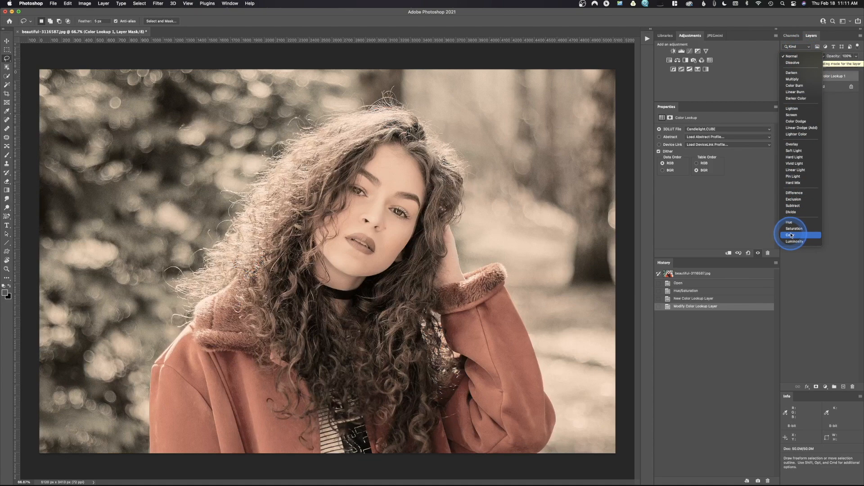
{"action": "left_click", "coordinate": [791, 235]}
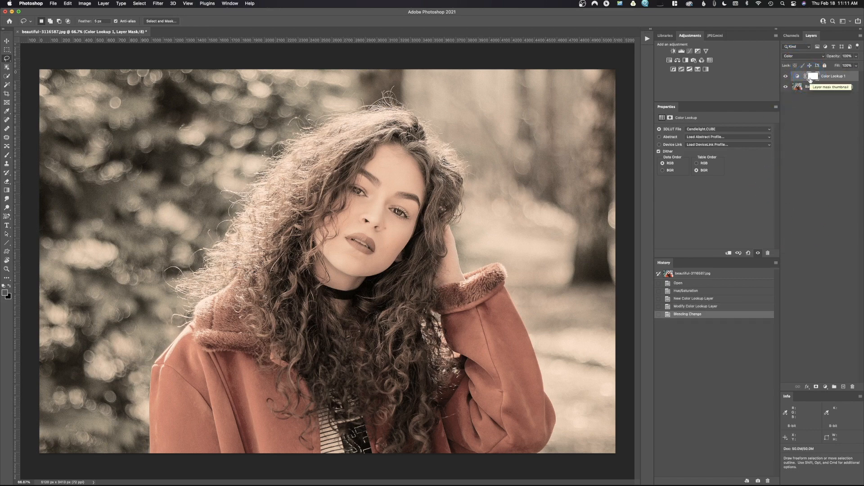
{"action": "left_click", "coordinate": [810, 79]}
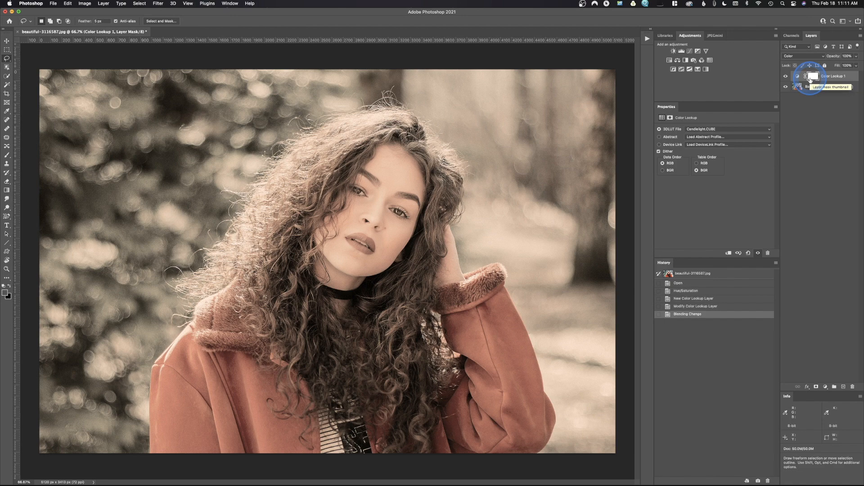
{"action": "left_click", "coordinate": [809, 56]}
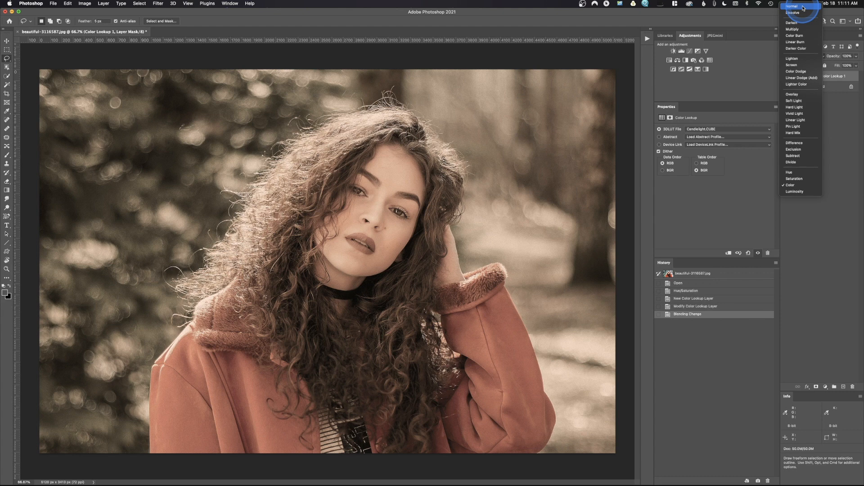
{"action": "left_click", "coordinate": [803, 8]}
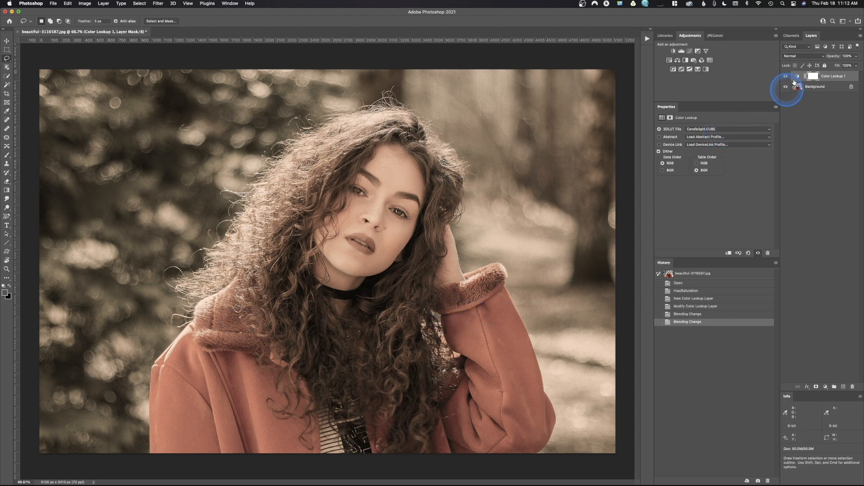
Try the DropBlues.3DL LUT on the Color Lookup layer, and replace it with FallColors.look.
{"action": "left_click", "coordinate": [700, 130]}
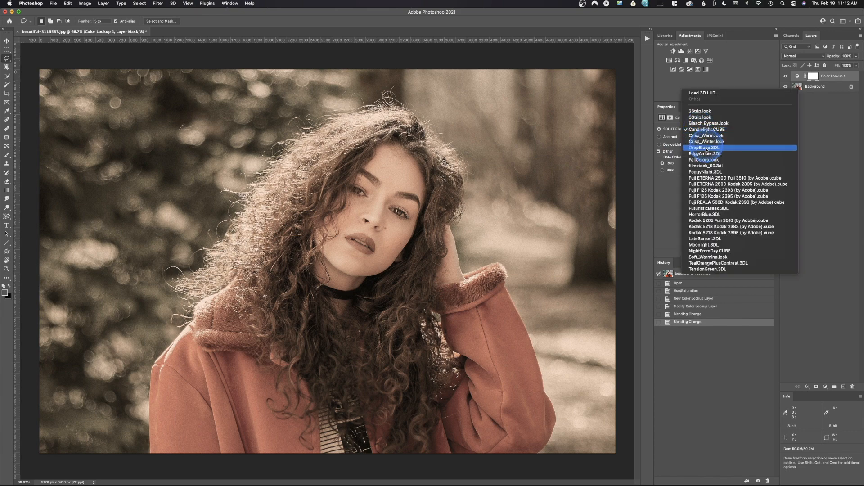
{"action": "left_click", "coordinate": [705, 148]}
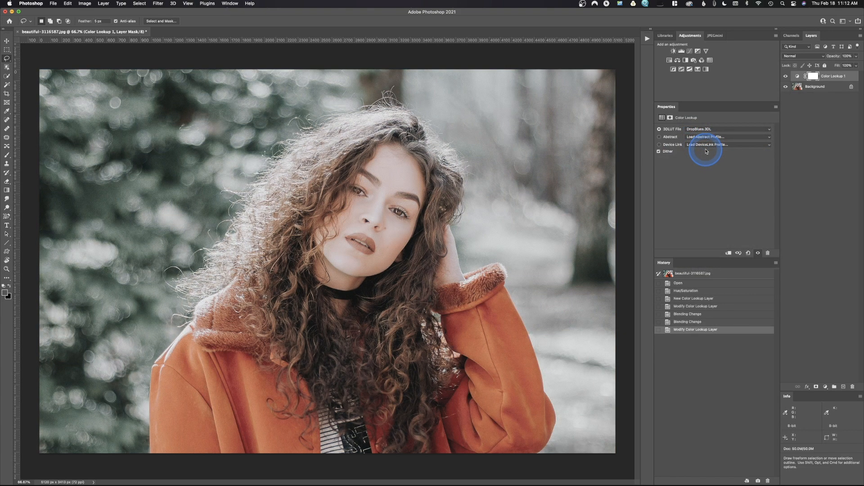
{"action": "left_click", "coordinate": [706, 130]}
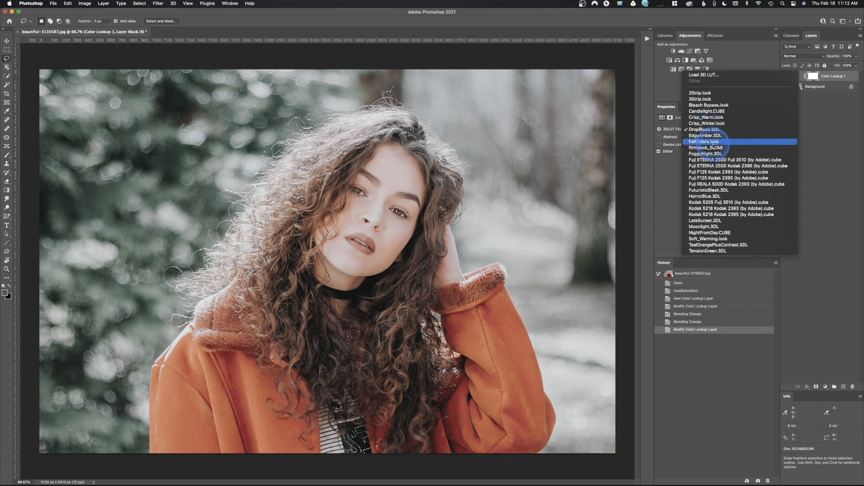
{"action": "left_click", "coordinate": [713, 143]}
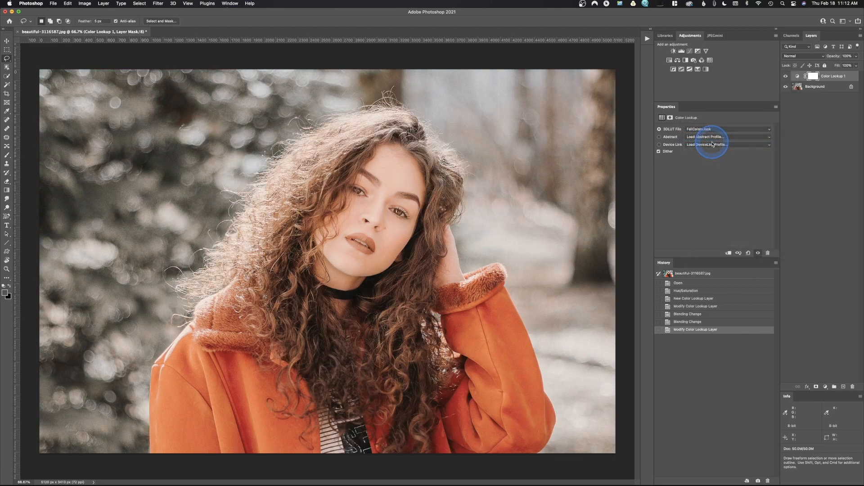
Set the Color Lookup layer's blend mode to Color and its opacity to 43%.
{"action": "left_click", "coordinate": [815, 56]}
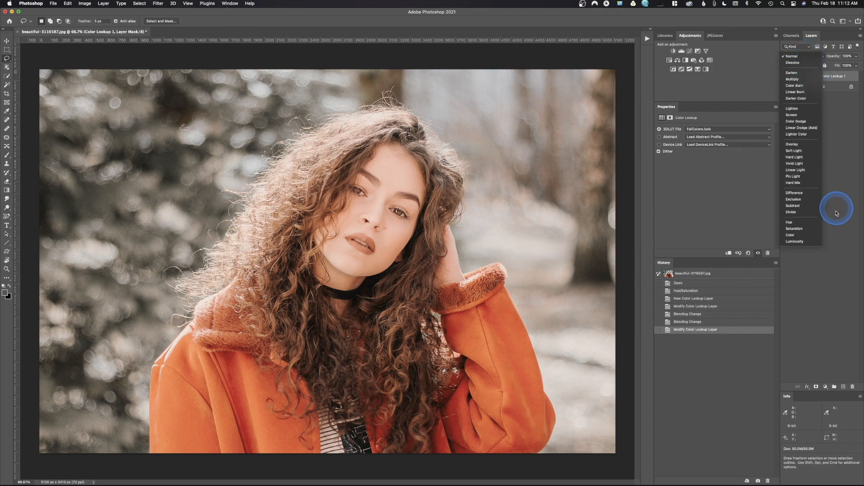
{"action": "left_click", "coordinate": [790, 235]}
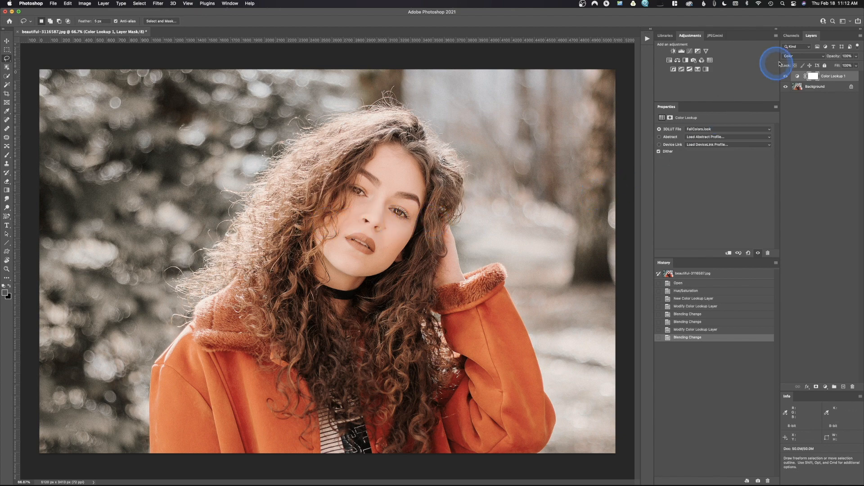
{"action": "left_click_drag", "start_coordinate": [834, 59], "coordinate": [815, 60]}
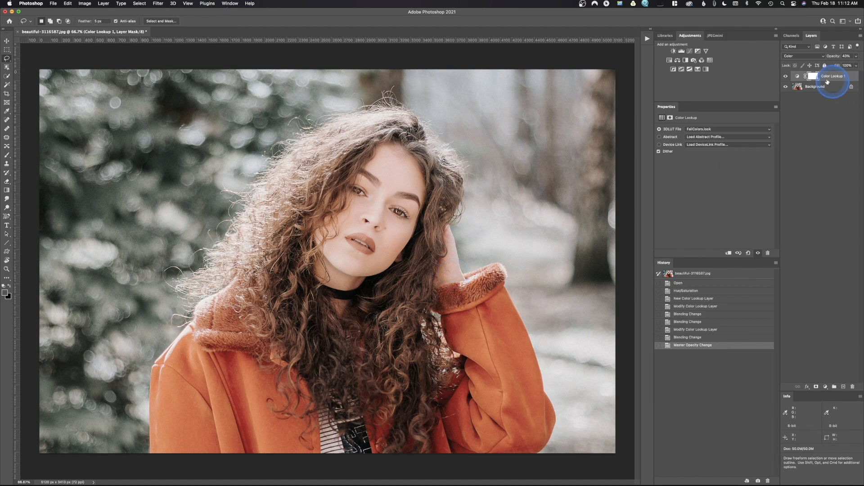
Add a Black & White adjustment layer directly above Background and raise the Color Lookup layer's opacity to 100%.
{"action": "left_click", "coordinate": [803, 86]}
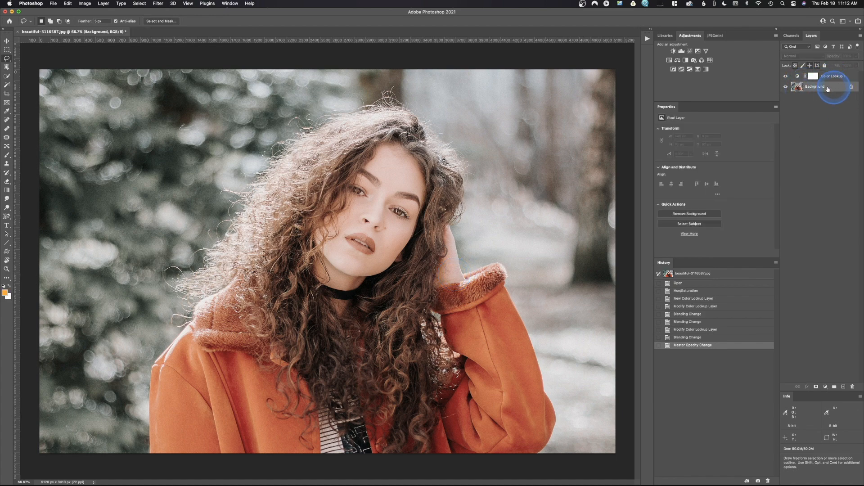
{"action": "left_click", "coordinate": [686, 60]}
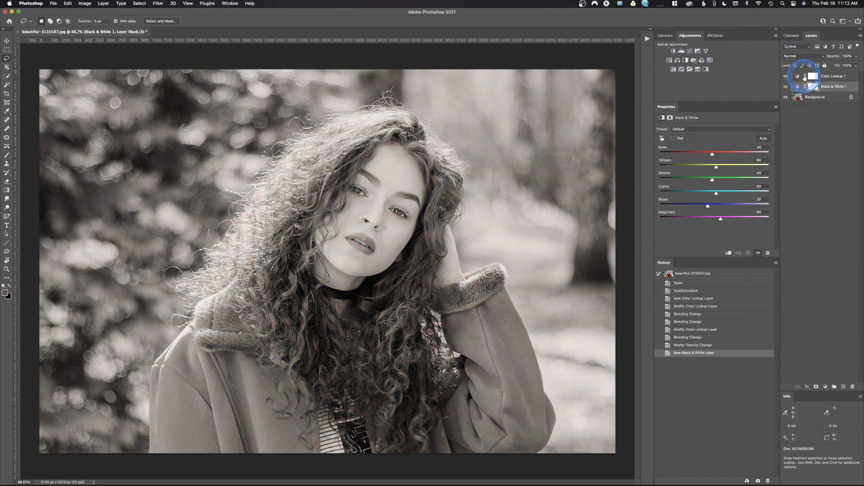
{"action": "left_click", "coordinate": [800, 76]}
{"action": "left_click_drag", "start_coordinate": [834, 56], "coordinate": [863, 55]}
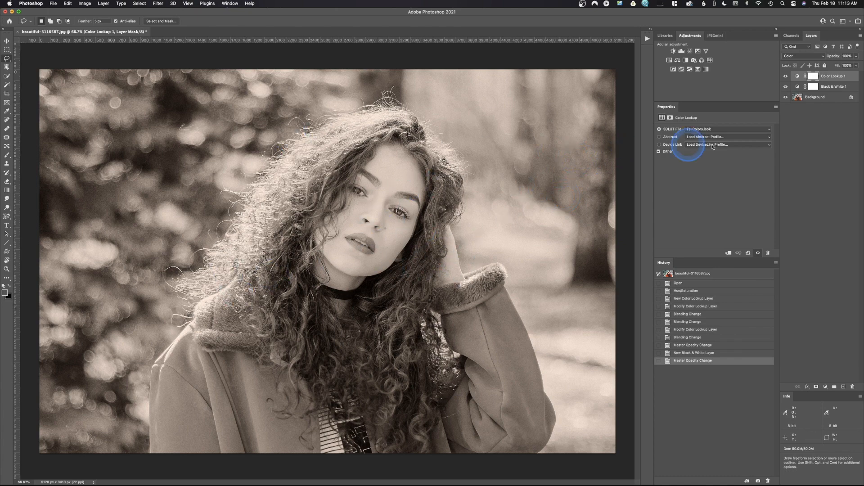
Switch the Color Lookup layer's 3D LUT to HorrorBlue.3DL and lower the layer's opacity to about 51%.
{"action": "left_click", "coordinate": [729, 130]}
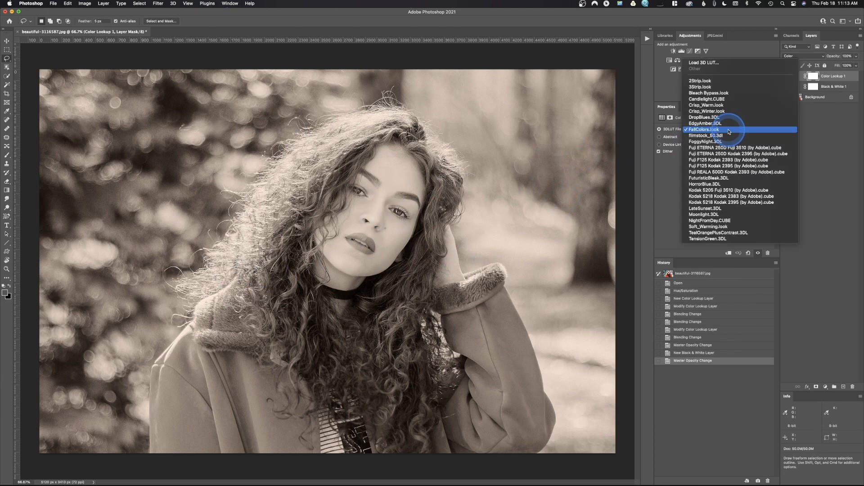
{"action": "left_click", "coordinate": [732, 184]}
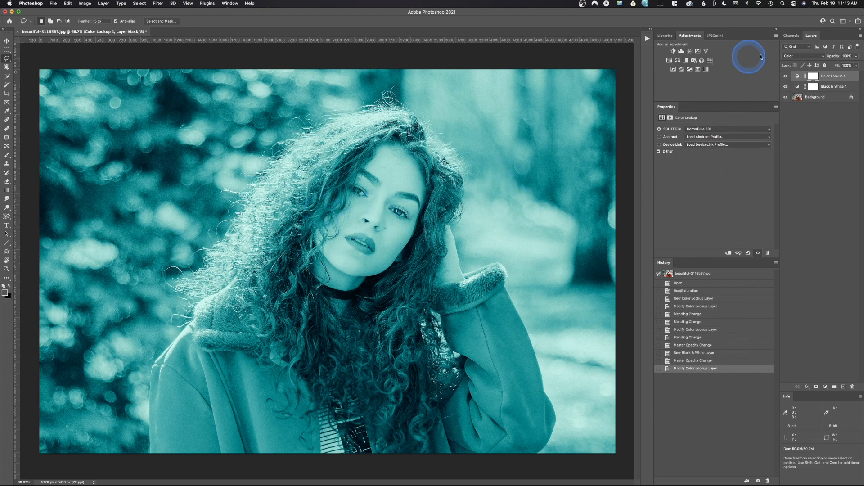
{"action": "left_click_drag", "start_coordinate": [839, 55], "coordinate": [829, 57]}
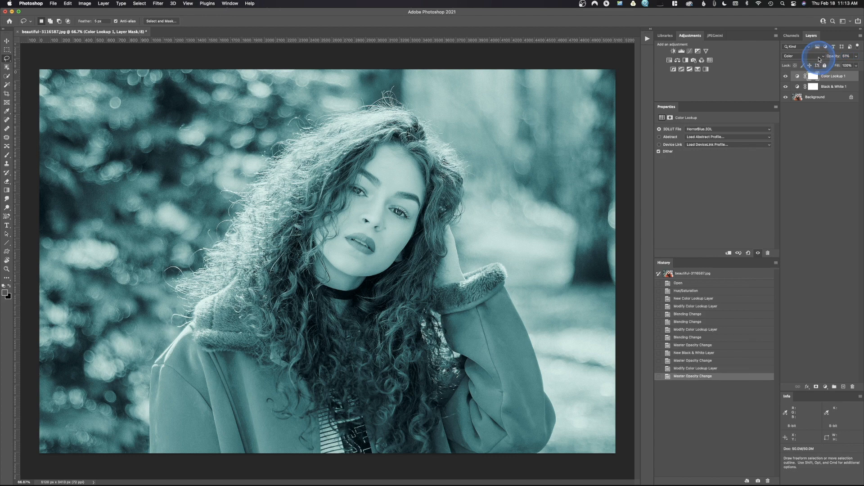
Lower the Black & White adjustment layer's opacity to 47%.
{"action": "left_click", "coordinate": [805, 87]}
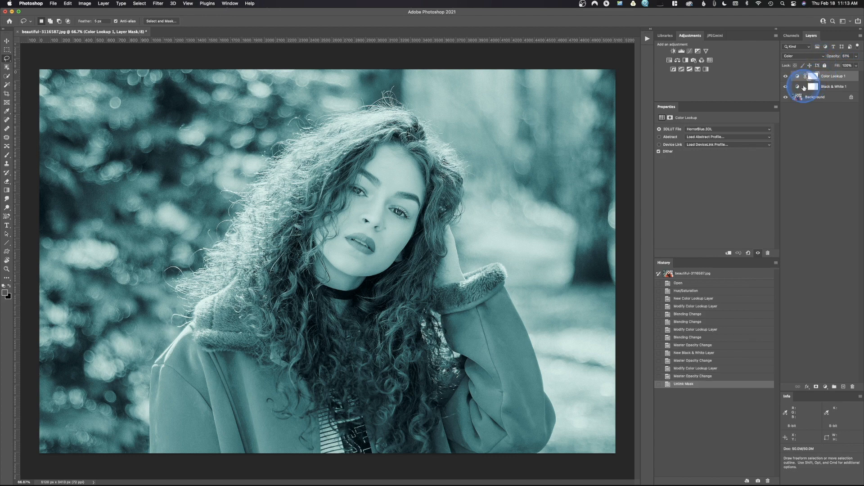
{"action": "left_click", "coordinate": [804, 86]}
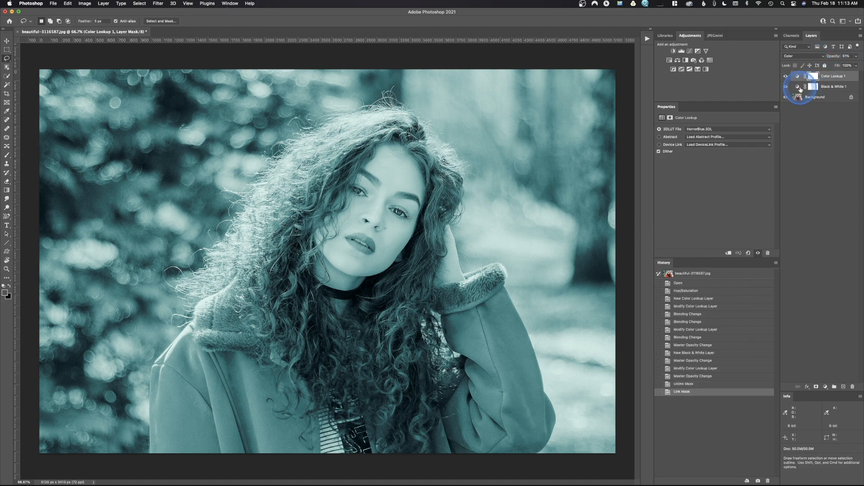
{"action": "left_click", "coordinate": [837, 87]}
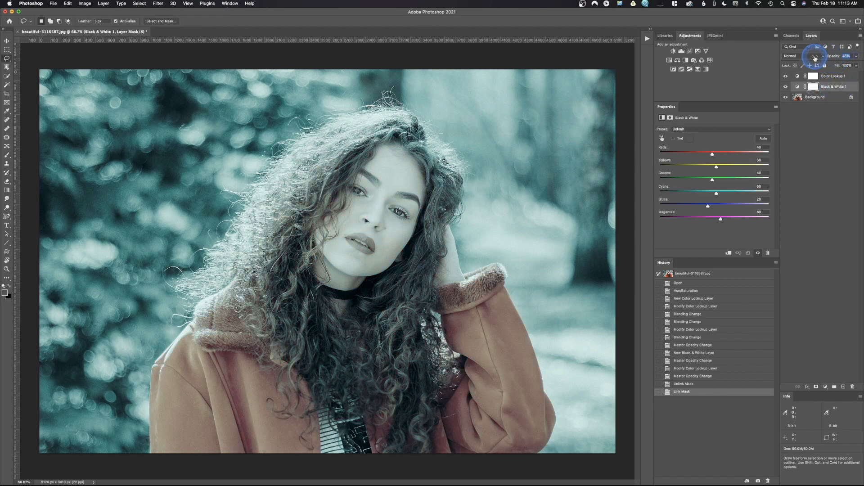
{"action": "key", "text": "Up"}
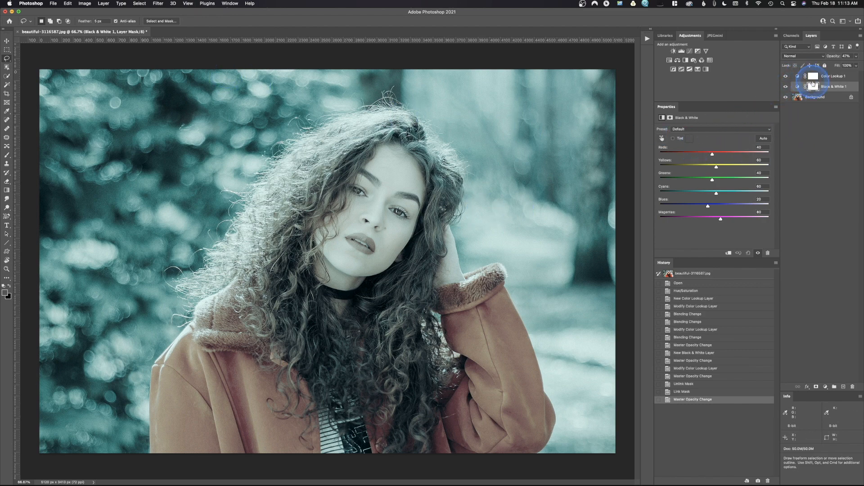
Delete the Color Lookup and Black & White adjustment layers together.
{"action": "left_click", "coordinate": [820, 80], "text": "shift"}
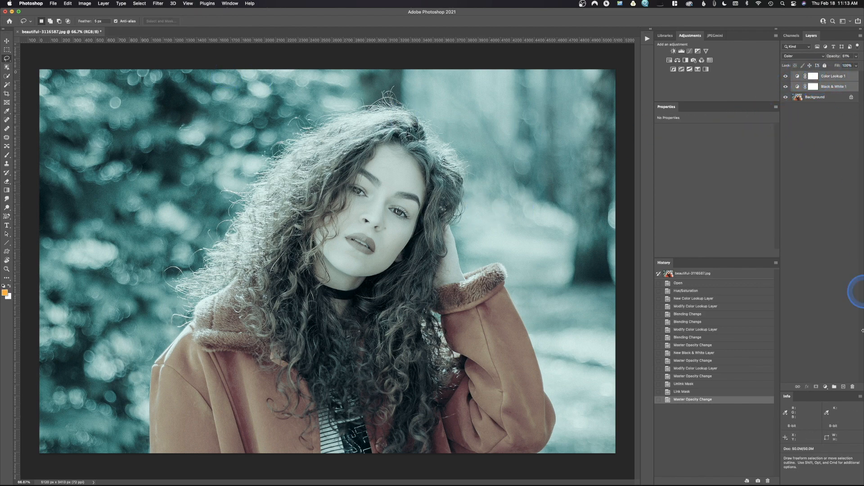
{"action": "left_click", "coordinate": [853, 387]}
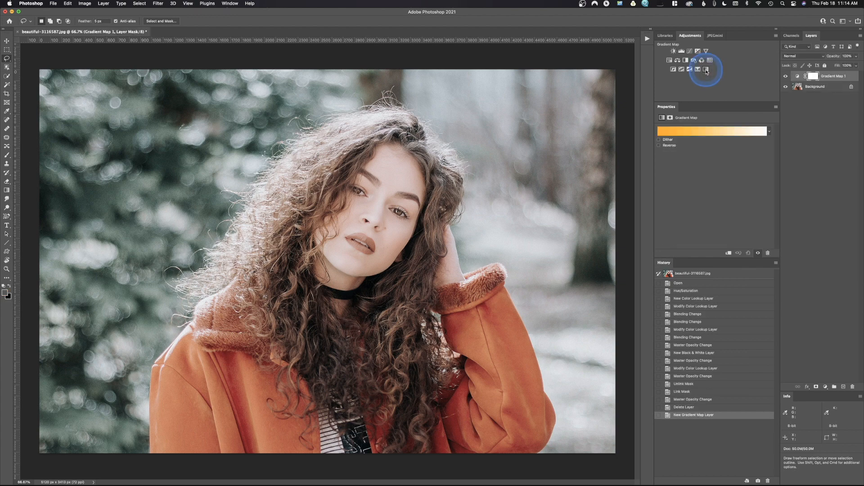
Reset the foreground and background colors to default black and white and add a Gradient Map adjustment layer.
{"action": "left_click", "coordinate": [706, 70]}
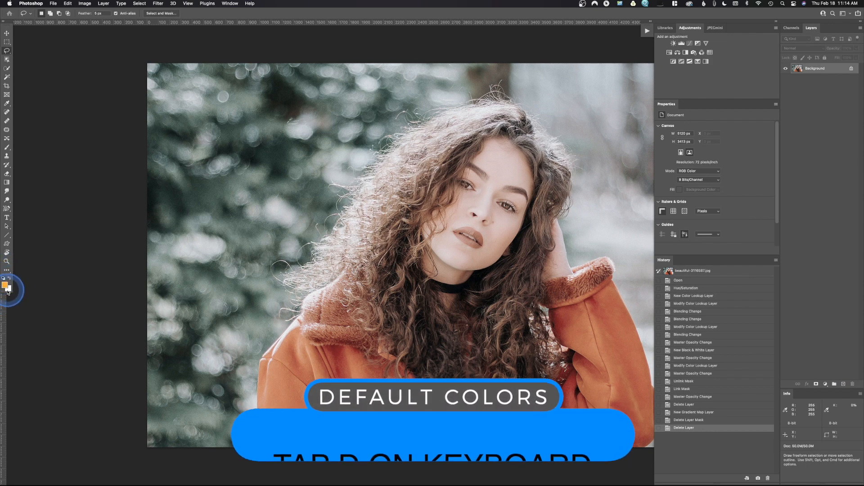
{"action": "key", "text": "d"}
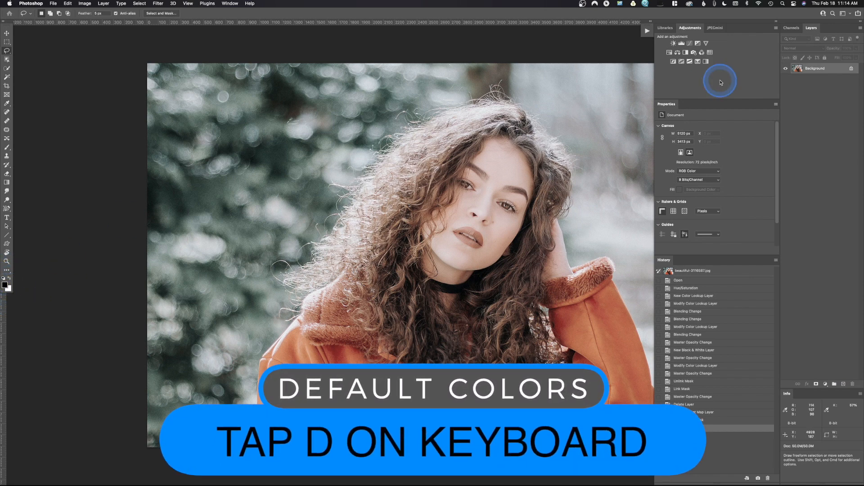
{"action": "left_click", "coordinate": [707, 64]}
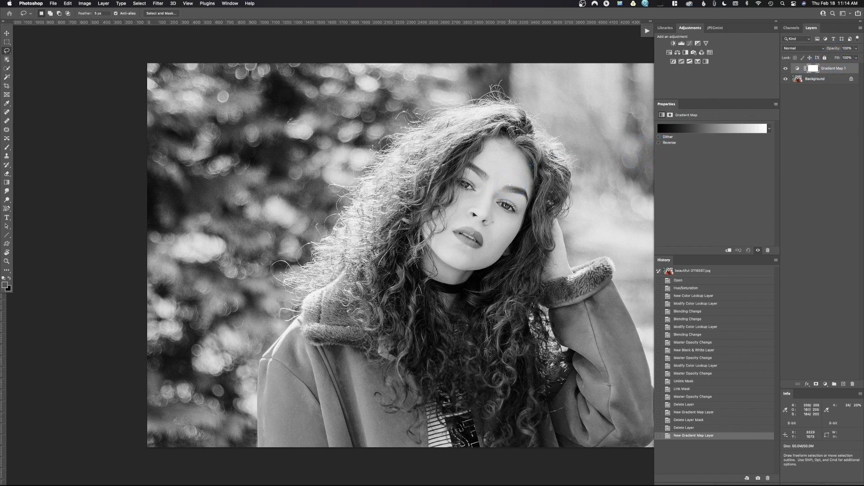
Try the Gradient Map layer at about 73% opacity, and restore it to 100%.
{"action": "left_click_drag", "start_coordinate": [833, 48], "coordinate": [832, 51]}
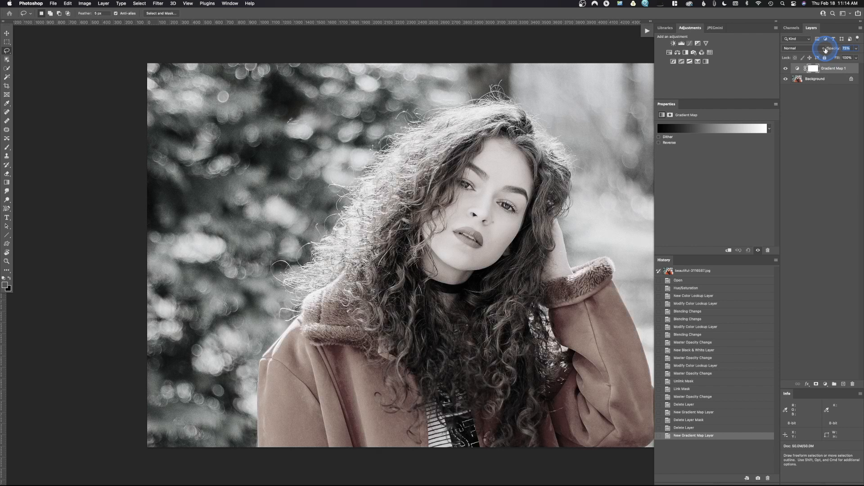
{"action": "left_click_drag", "start_coordinate": [825, 50], "coordinate": [826, 54]}
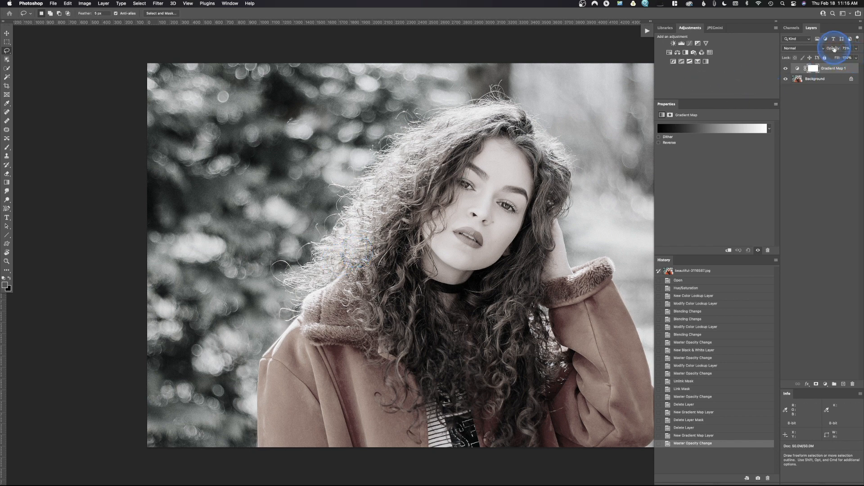
{"action": "left_click_drag", "start_coordinate": [833, 50], "coordinate": [850, 49]}
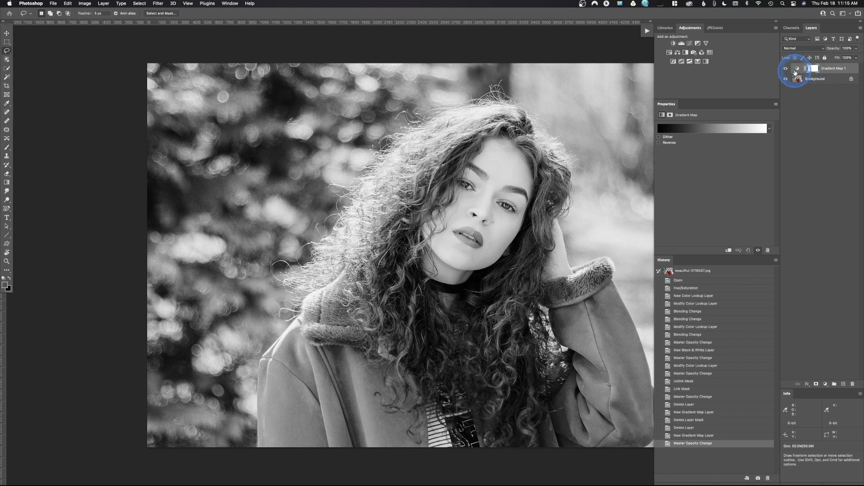
Apply the Blue_02 preset from the Blues gradients to the Gradient Map layer.
{"action": "left_click", "coordinate": [705, 129]}
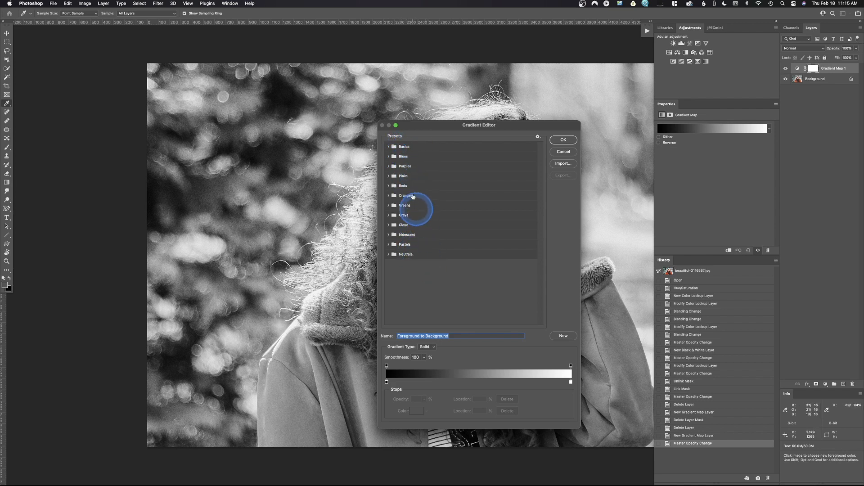
{"action": "left_click", "coordinate": [388, 147]}
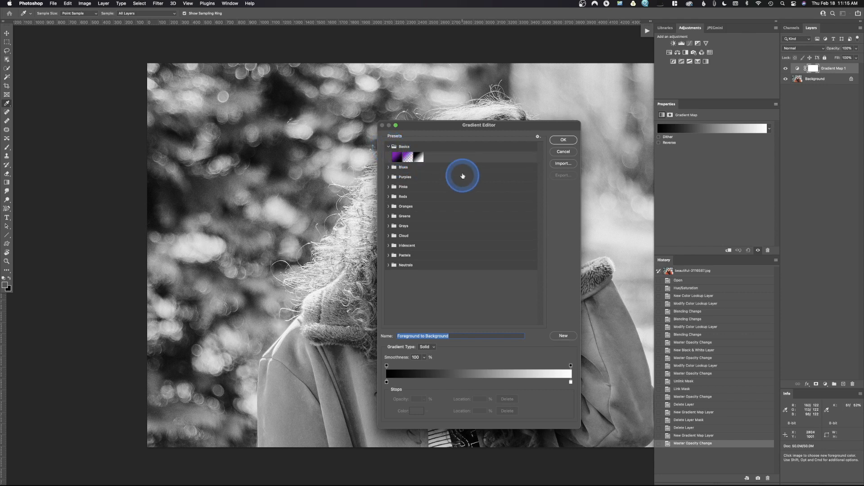
{"action": "left_click", "coordinate": [388, 167]}
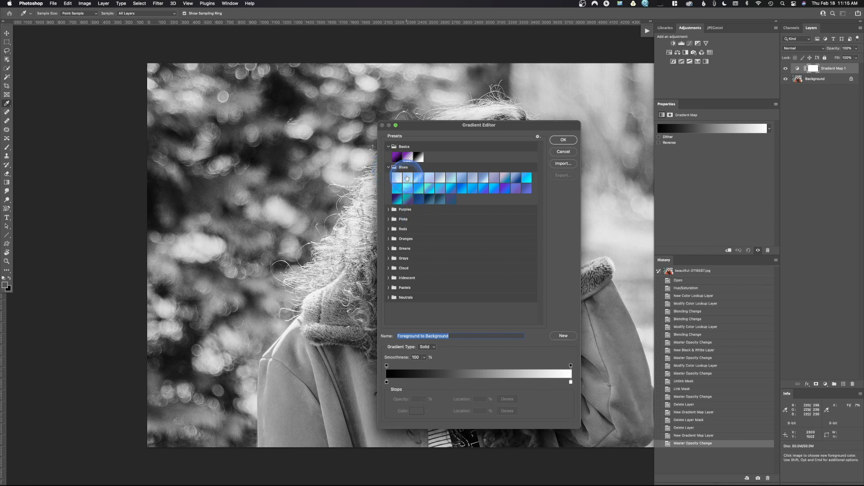
{"action": "left_click", "coordinate": [407, 178]}
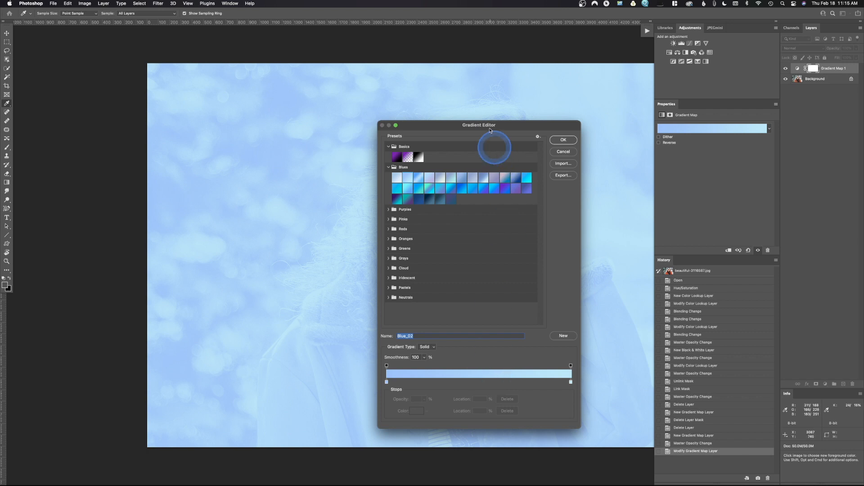
{"action": "left_click_drag", "start_coordinate": [487, 125], "coordinate": [760, 176]}
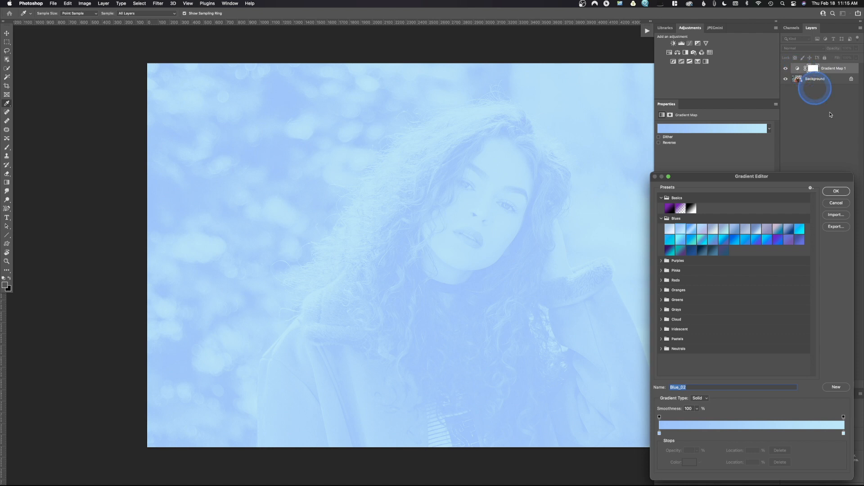
{"action": "left_click", "coordinate": [834, 193]}
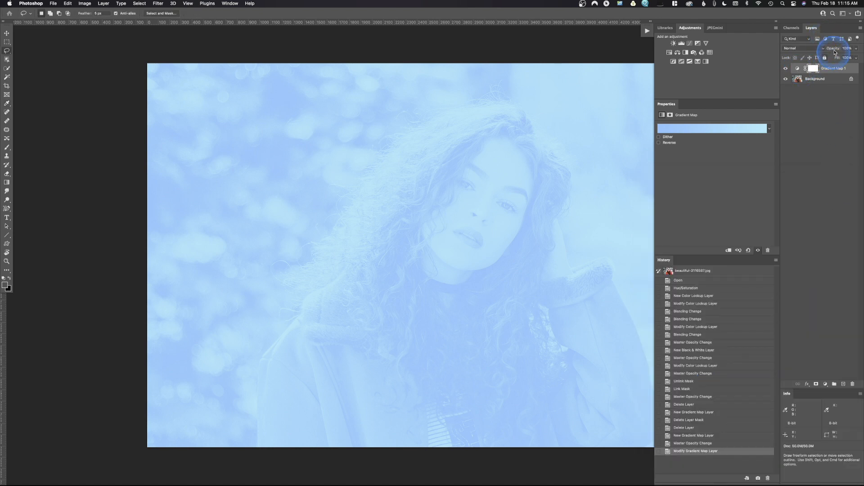
Lower the Gradient Map layer's opacity to about 43% and set its blending mode to Color.
{"action": "left_click_drag", "start_coordinate": [834, 50], "coordinate": [817, 51]}
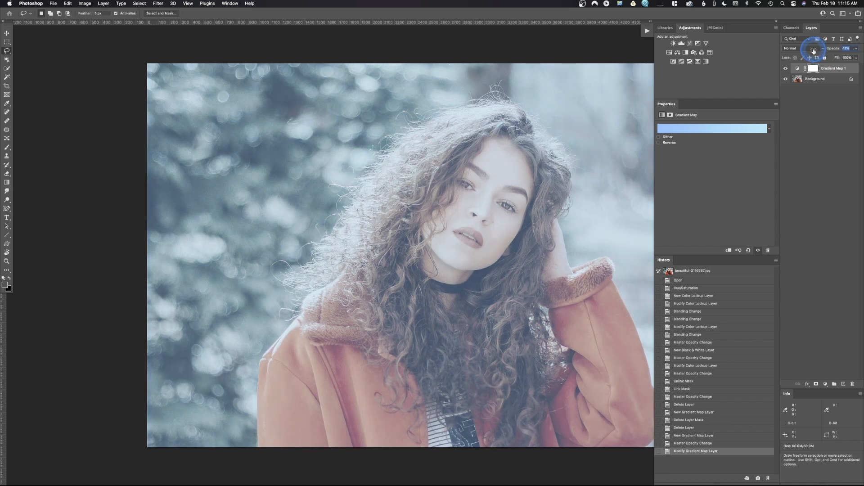
{"action": "left_click_drag", "start_coordinate": [814, 52], "coordinate": [814, 52]}
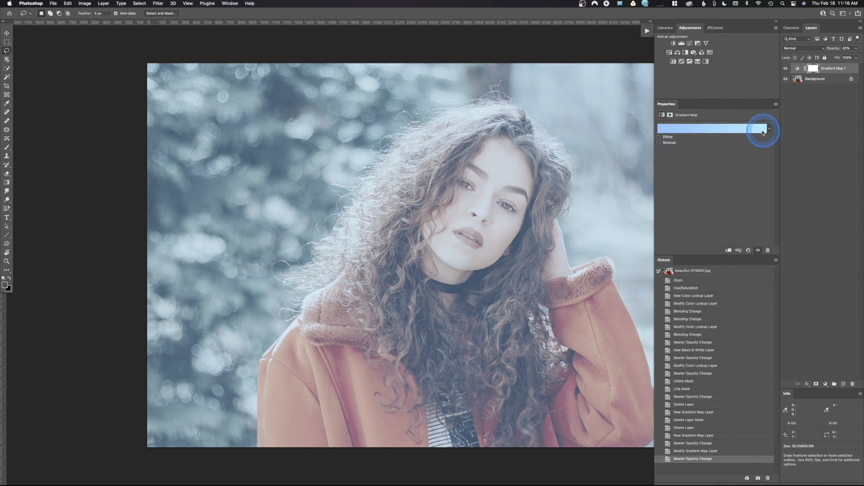
{"action": "left_click", "coordinate": [804, 48]}
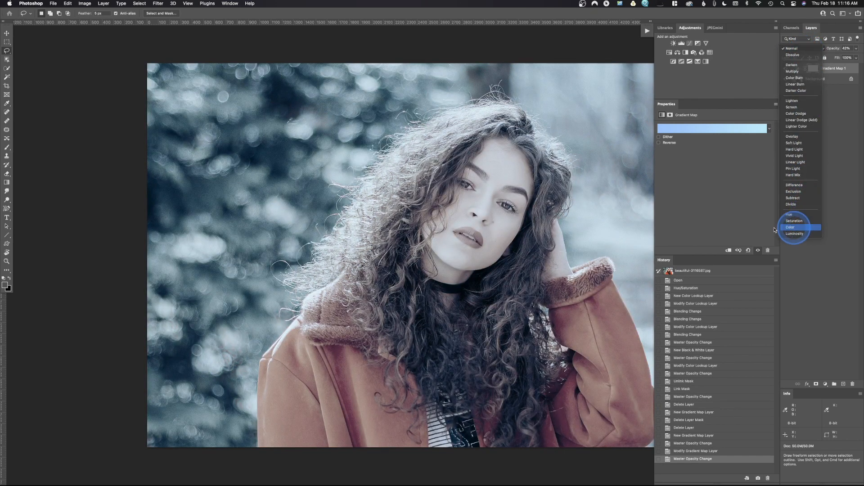
{"action": "left_click", "coordinate": [802, 228]}
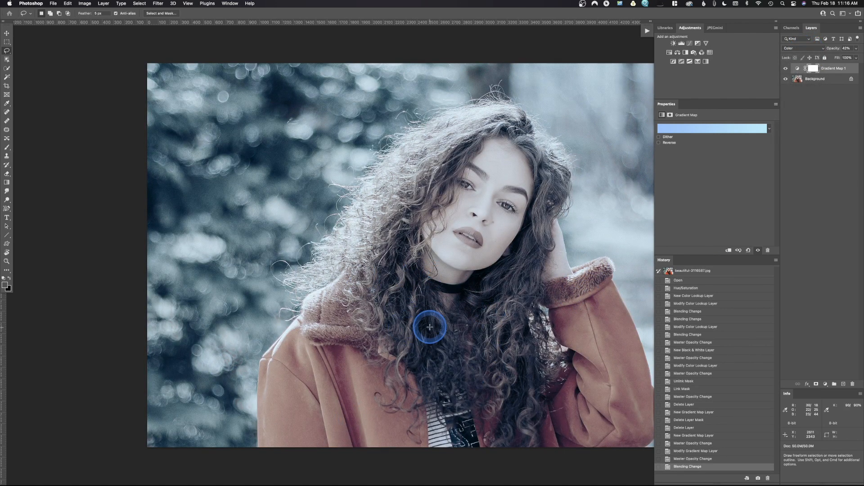
Try the Color blend at 100% opacity, and return the Gradient Map layer to Normal mode at 38% opacity.
{"action": "left_click_drag", "start_coordinate": [831, 49], "coordinate": [855, 50]}
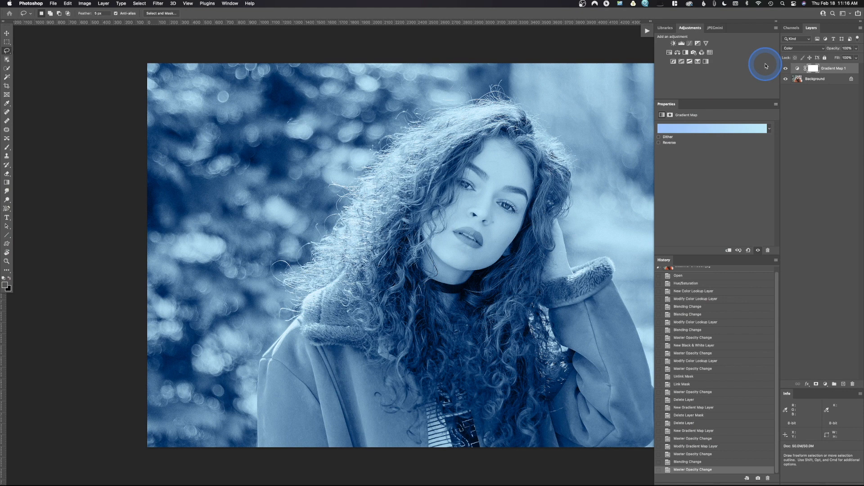
{"action": "left_click", "coordinate": [809, 49]}
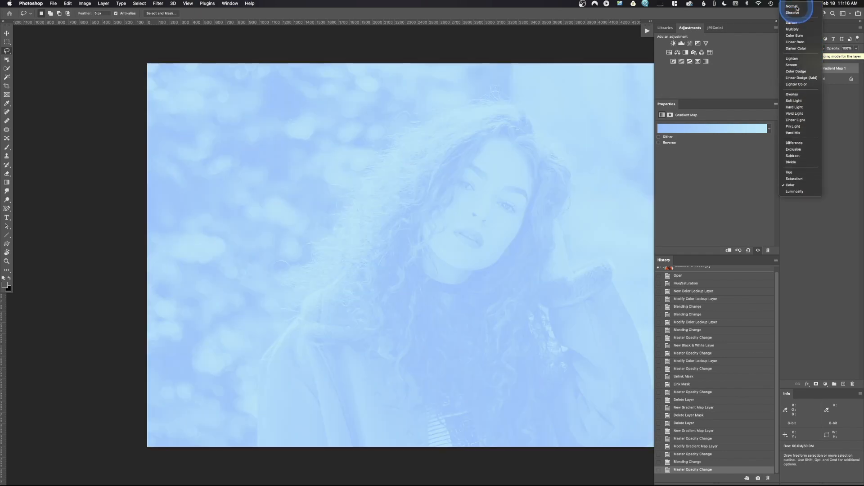
{"action": "left_click", "coordinate": [796, 7]}
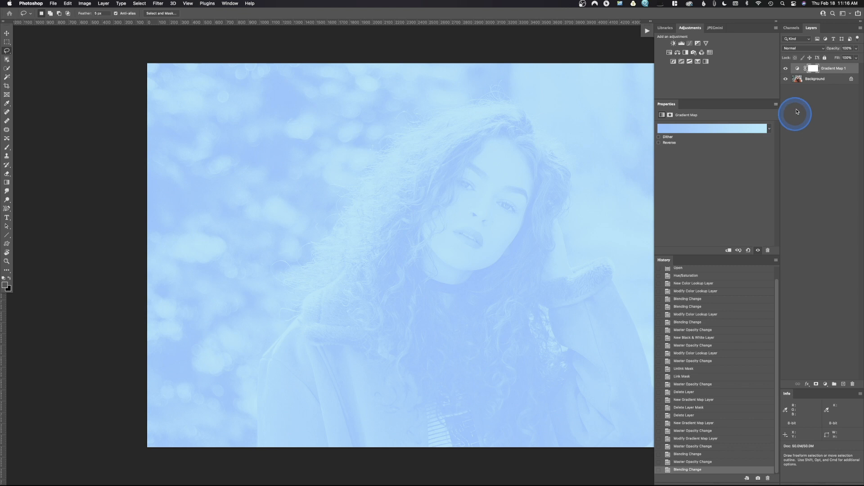
{"action": "left_click_drag", "start_coordinate": [834, 49], "coordinate": [809, 57]}
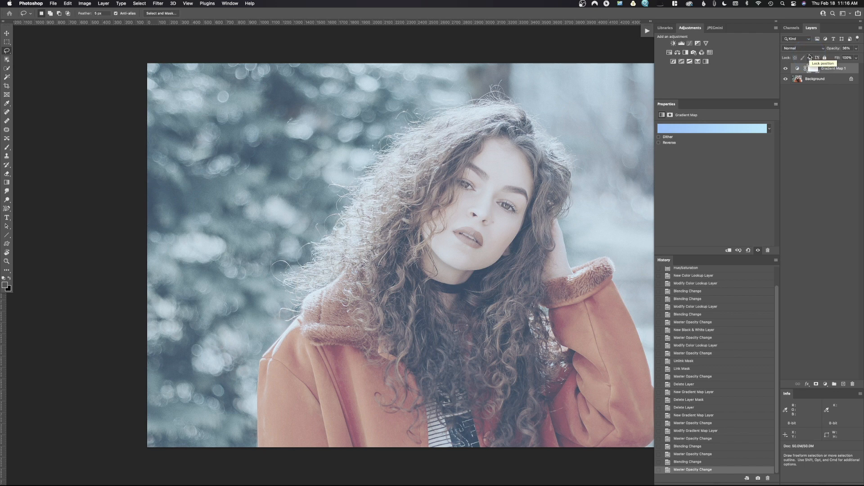
Replace the layer's gradient with the yellow-to-magenta Orange_12 preset from the Oranges group, after trying Orange_03.
{"action": "left_click", "coordinate": [728, 129]}
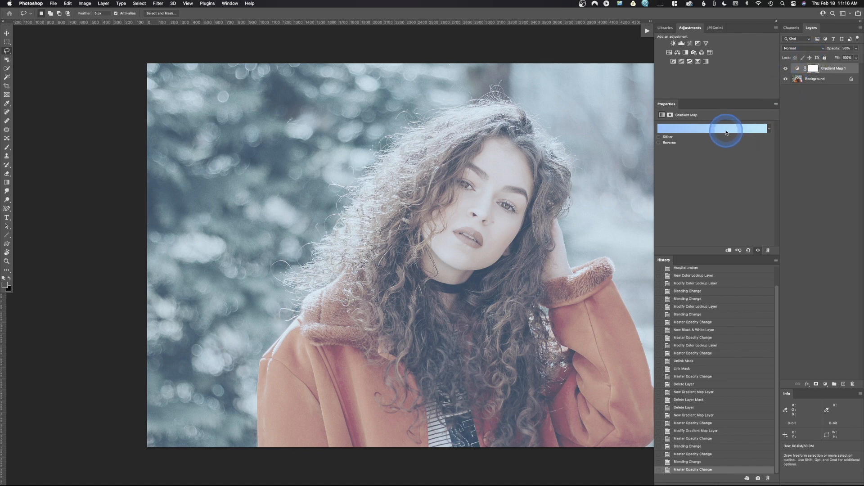
{"action": "left_click", "coordinate": [726, 131]}
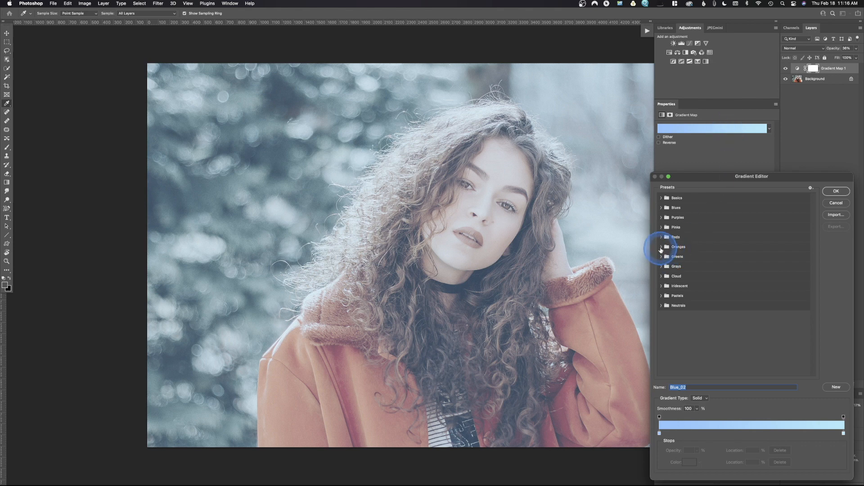
{"action": "left_click", "coordinate": [660, 247]}
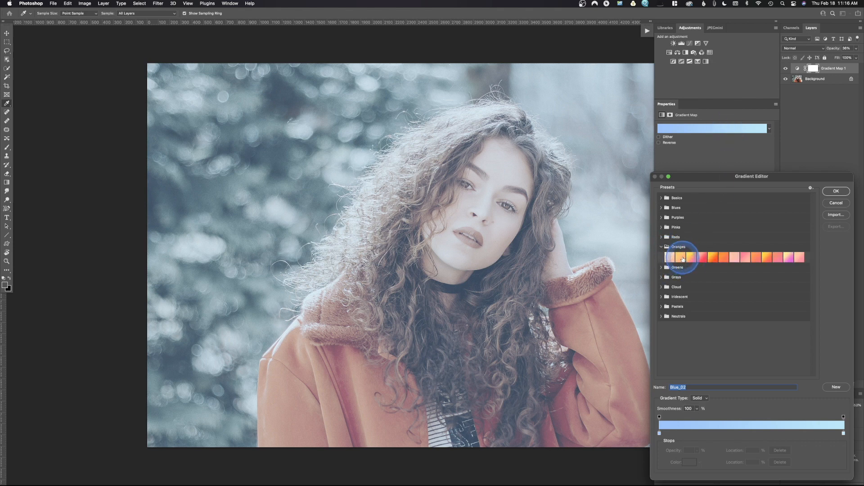
{"action": "left_click", "coordinate": [682, 257]}
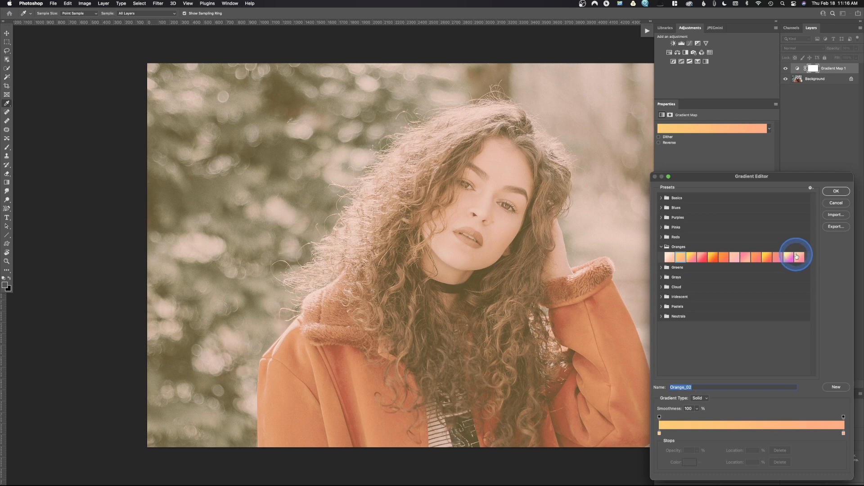
{"action": "left_click", "coordinate": [790, 256]}
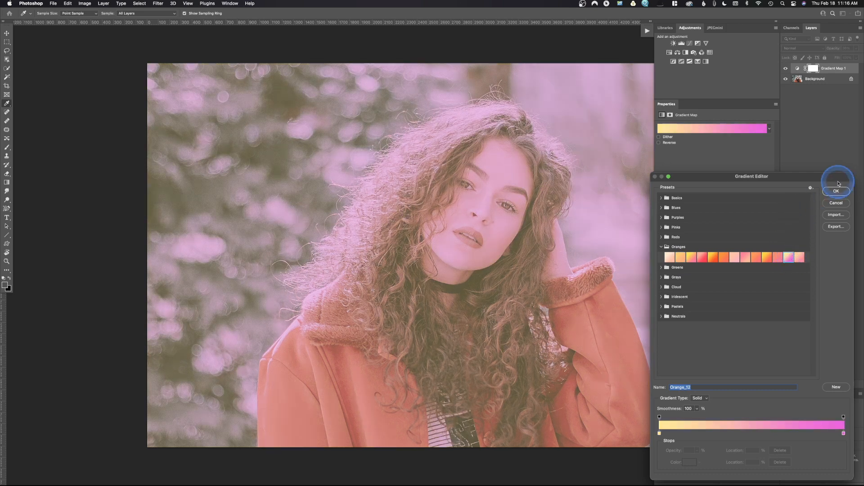
{"action": "left_click", "coordinate": [837, 192]}
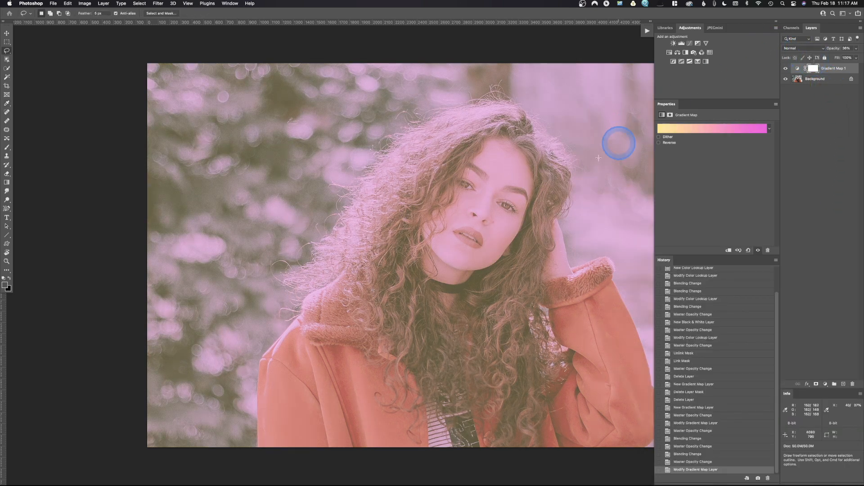
Raise the Gradient Map layer's opacity to 100% in Normal mode and reverse the gradient.
{"action": "left_click_drag", "start_coordinate": [831, 51], "coordinate": [862, 52]}
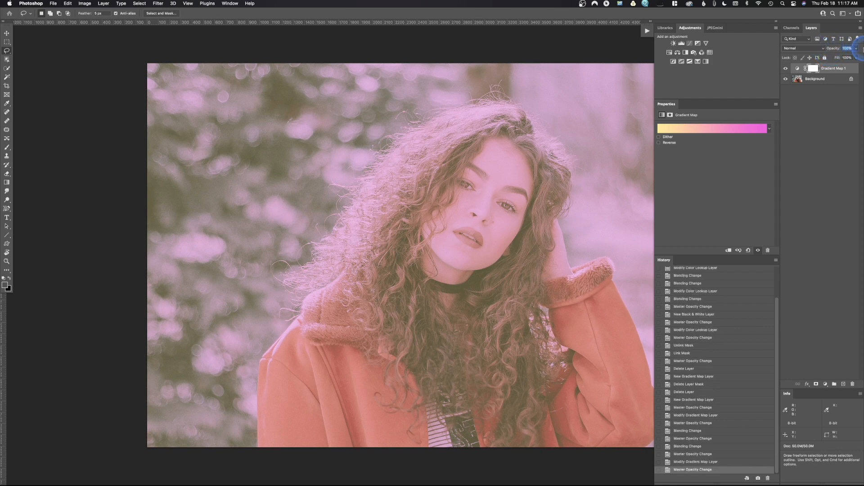
{"action": "left_click", "coordinate": [811, 51]}
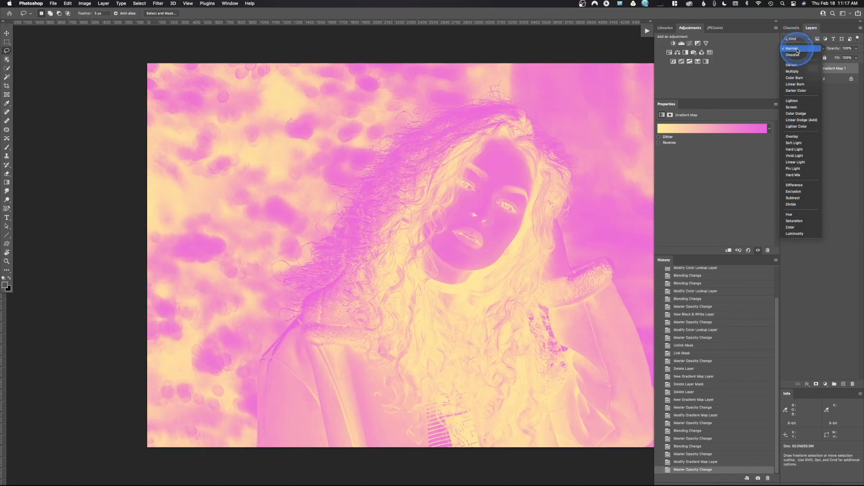
{"action": "left_click", "coordinate": [797, 51]}
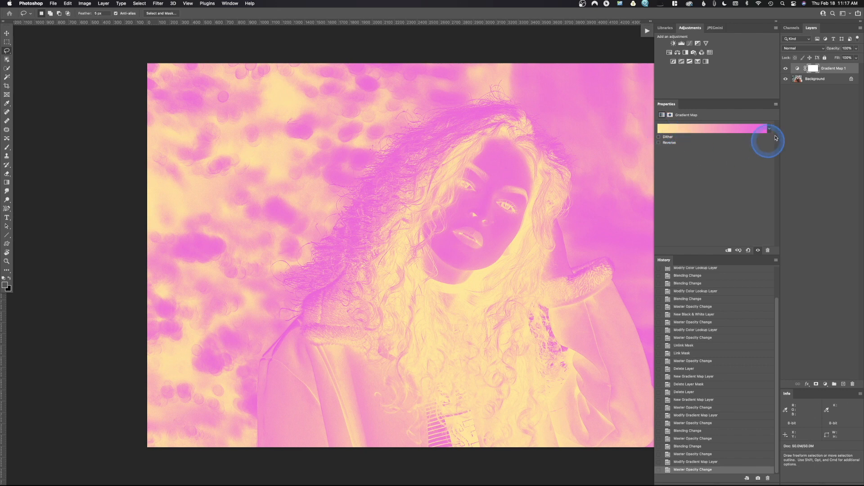
{"action": "left_click", "coordinate": [664, 143]}
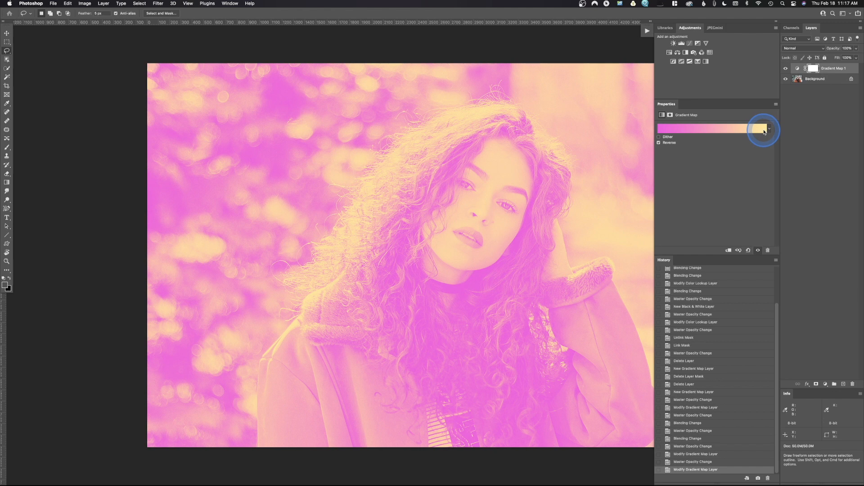
Lower the Gradient Map layer's opacity to about 42% and compare it with the gradient unreversed, keeping Reverse enabled.
{"action": "left_click_drag", "start_coordinate": [834, 49], "coordinate": [812, 54]}
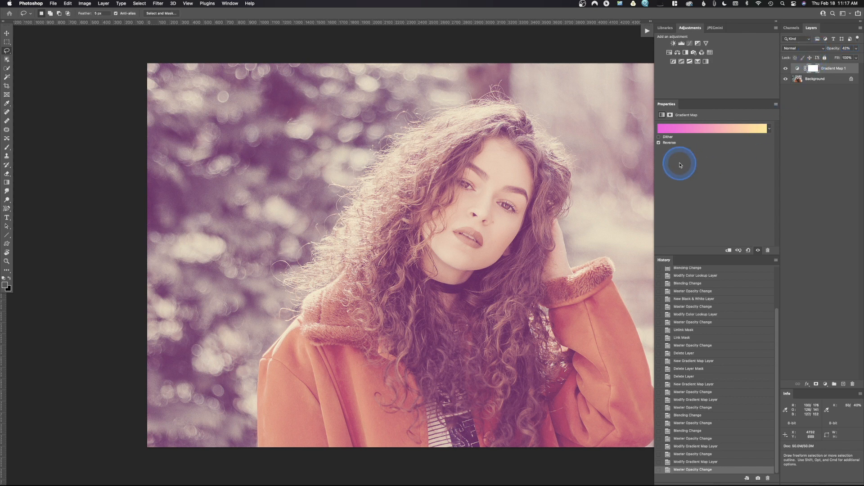
{"action": "left_click", "coordinate": [660, 143]}
{"action": "left_click", "coordinate": [659, 143]}
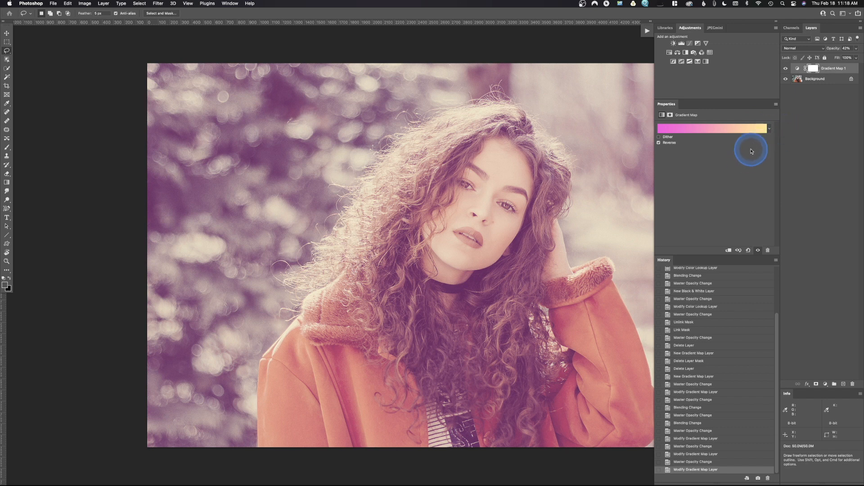
Open the Adobe Color Themes extension and show its Explore collection.
{"action": "left_click", "coordinate": [230, 3]}
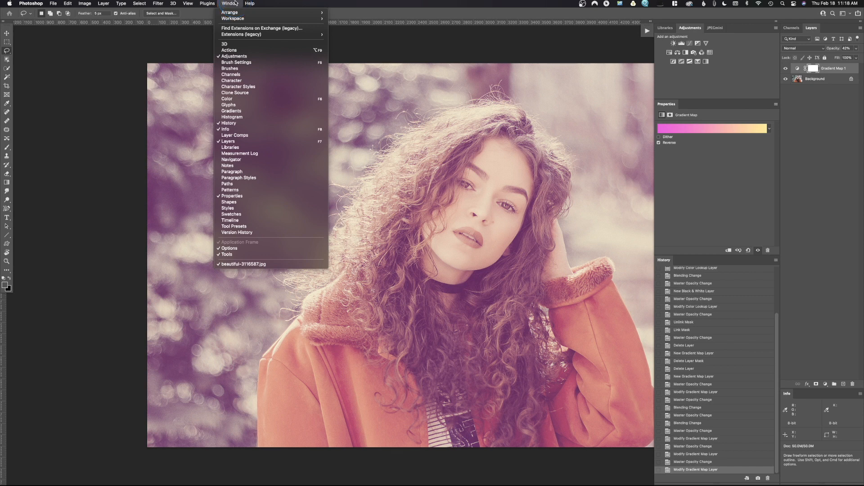
{"action": "mouse_move", "coordinate": [238, 33]}
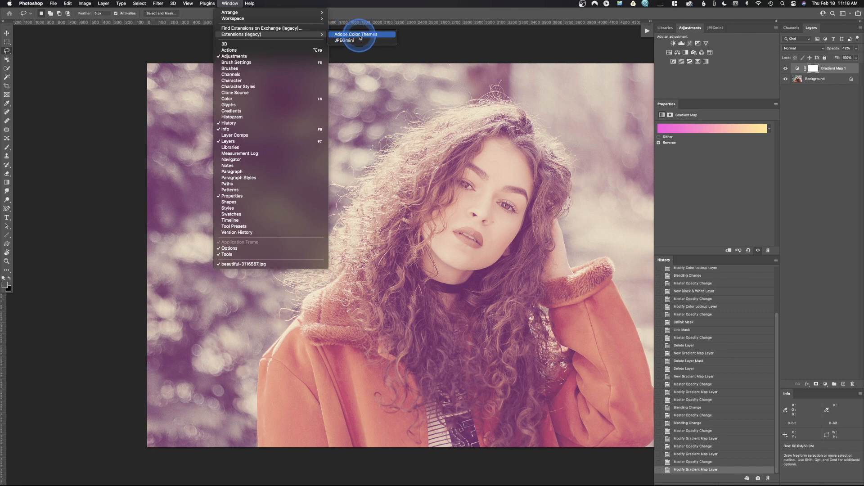
{"action": "left_click", "coordinate": [360, 35]}
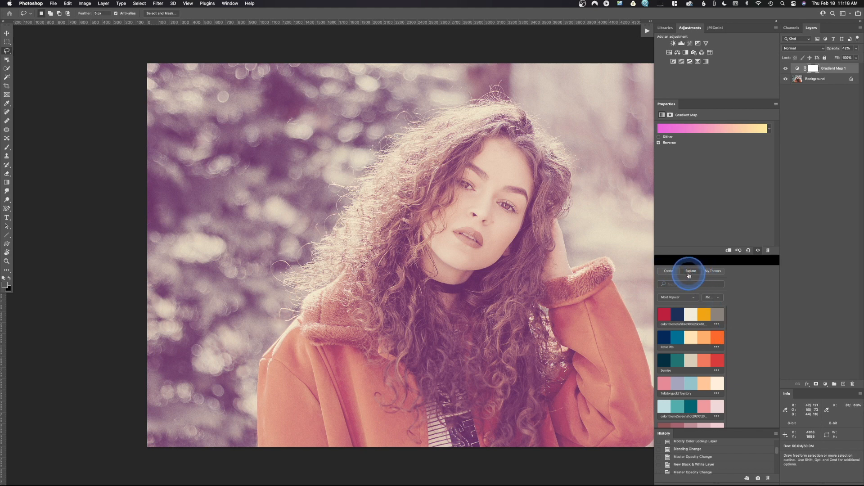
{"action": "left_click", "coordinate": [691, 272]}
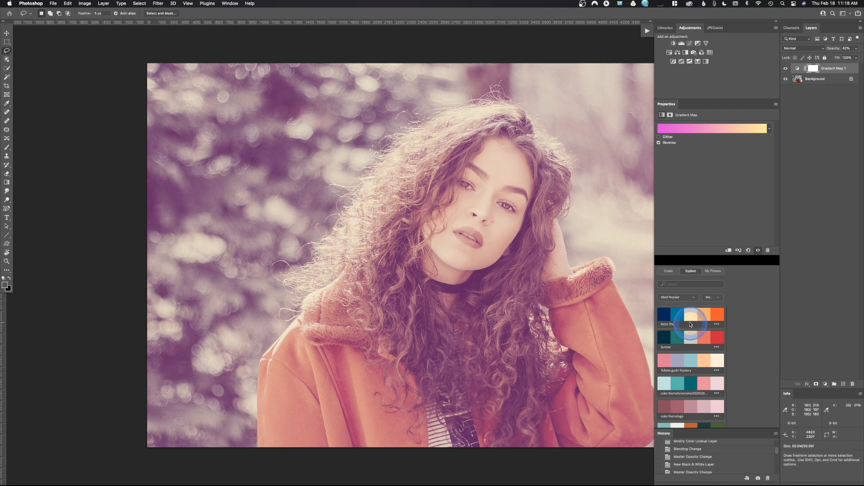
Browse the Most Popular color themes in the Explore collection, returning to the start of the list.
{"action": "scroll", "coordinate": [692, 322], "scroll_direction": "down", "scroll_amount": 1}
{"action": "scroll", "coordinate": [692, 322], "scroll_direction": "down", "scroll_amount": 10}
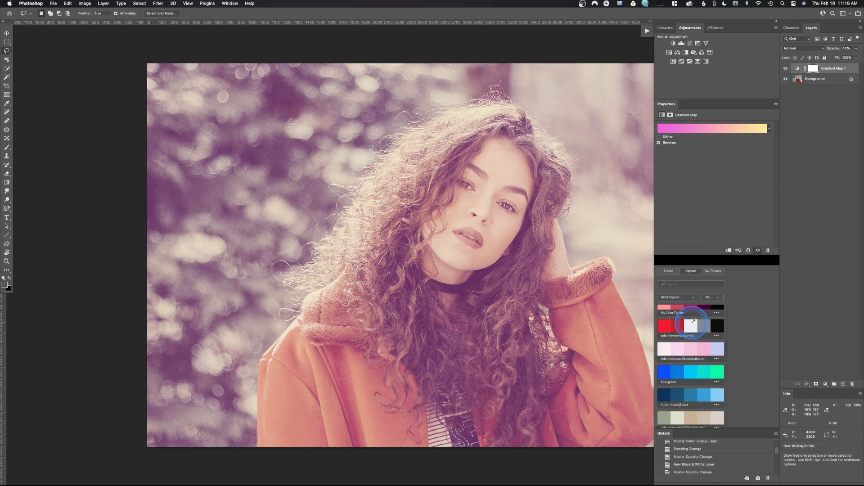
{"action": "scroll", "coordinate": [693, 321], "scroll_direction": "down", "scroll_amount": 4}
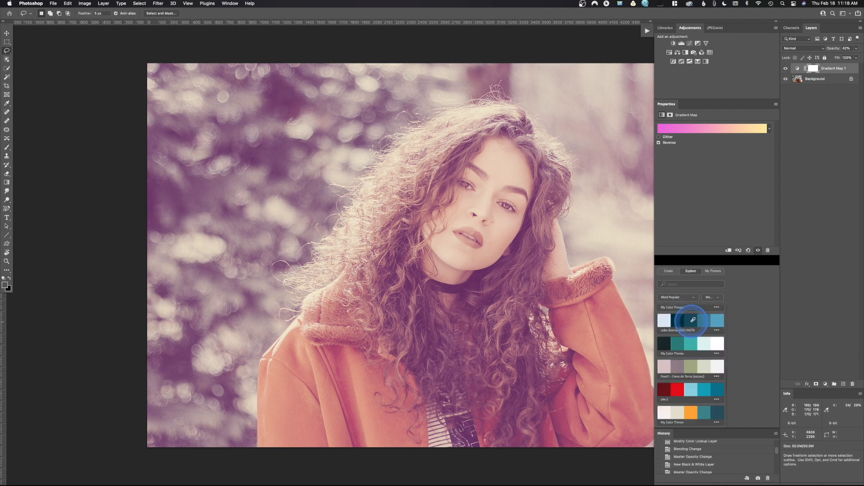
{"action": "scroll", "coordinate": [693, 320], "scroll_direction": "down", "scroll_amount": 5}
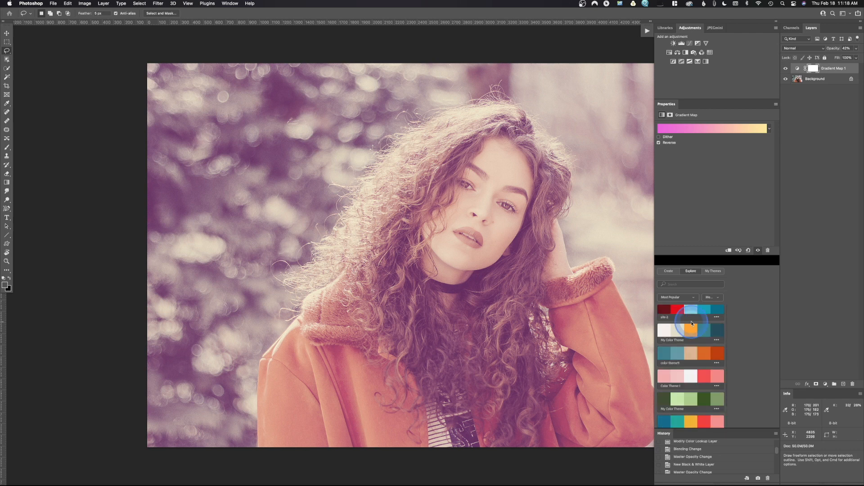
{"action": "scroll", "coordinate": [692, 324], "scroll_direction": "up", "scroll_amount": 19}
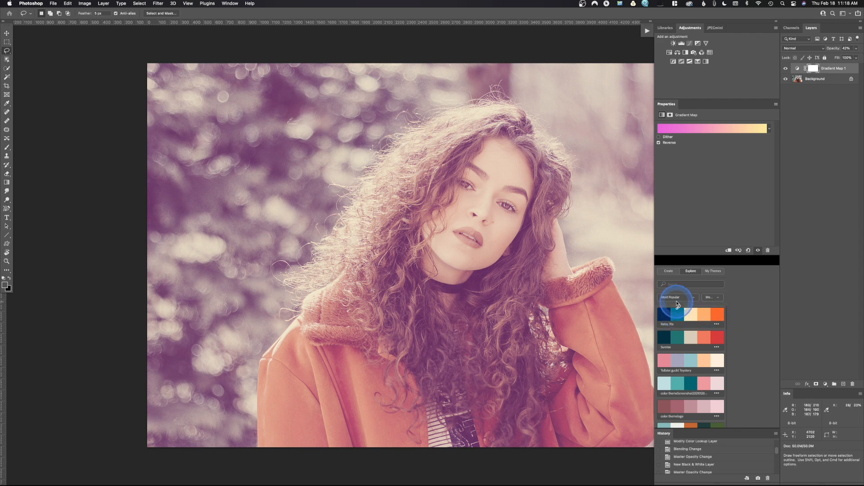
Filter the Explore color themes by Most Used, after trying Random and All Themes.
{"action": "left_click", "coordinate": [679, 298]}
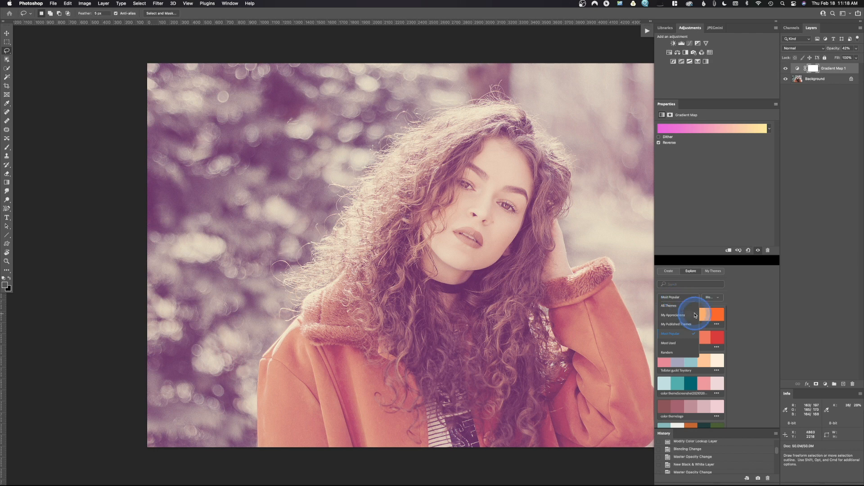
{"action": "left_click", "coordinate": [682, 345]}
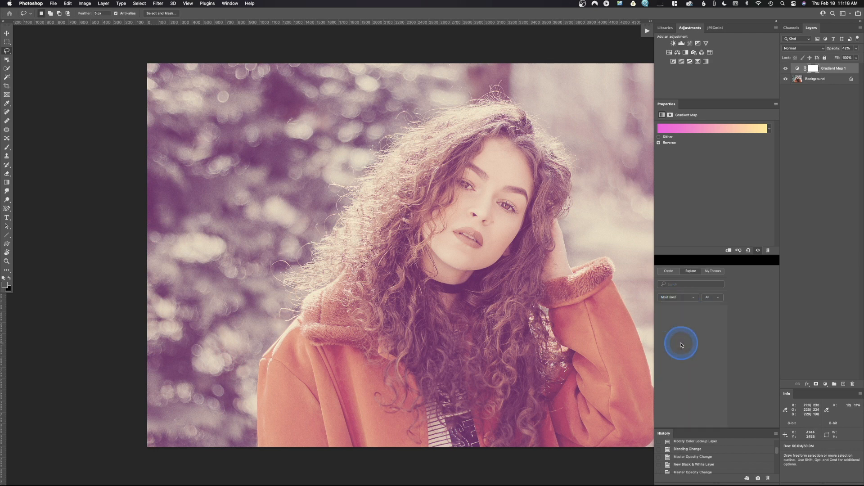
{"action": "left_click", "coordinate": [683, 298]}
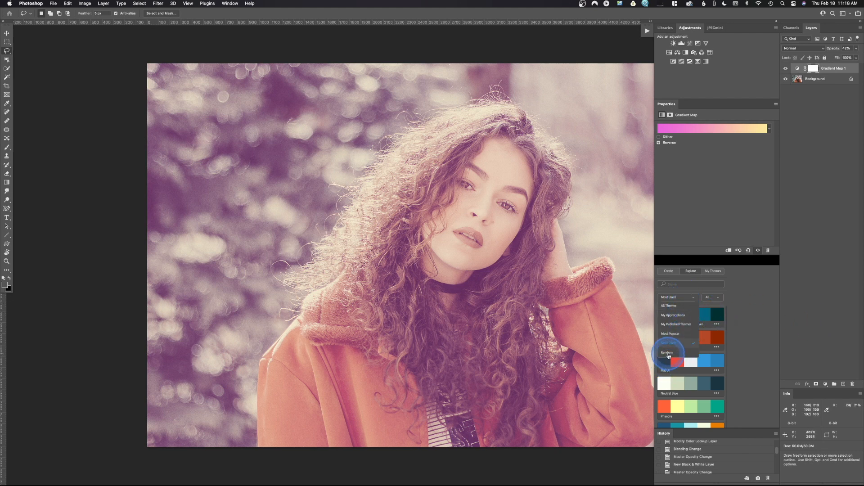
{"action": "left_click", "coordinate": [668, 354]}
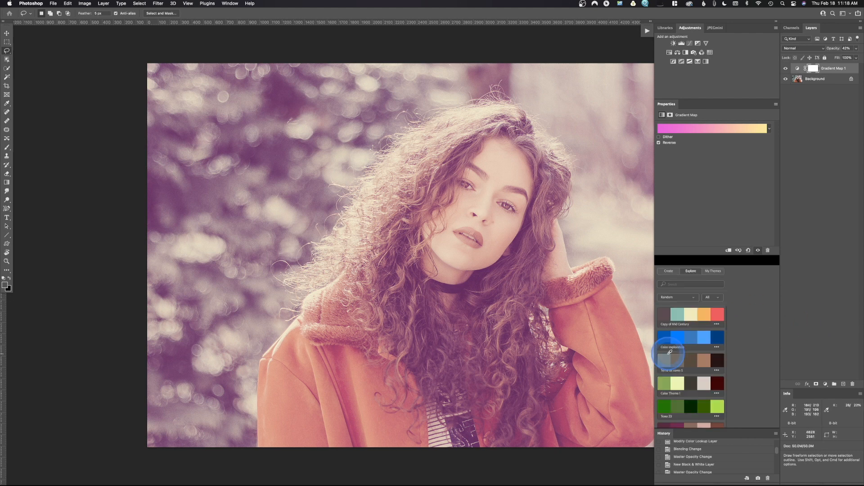
{"action": "left_click", "coordinate": [683, 299]}
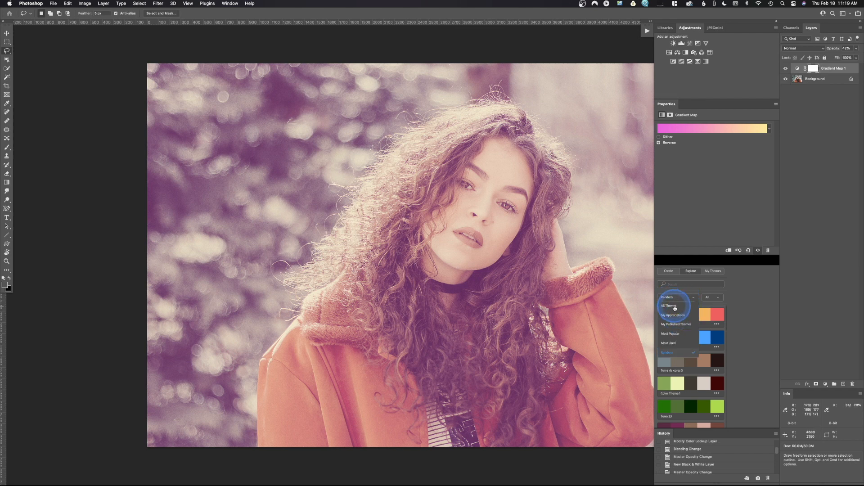
{"action": "left_click", "coordinate": [675, 308]}
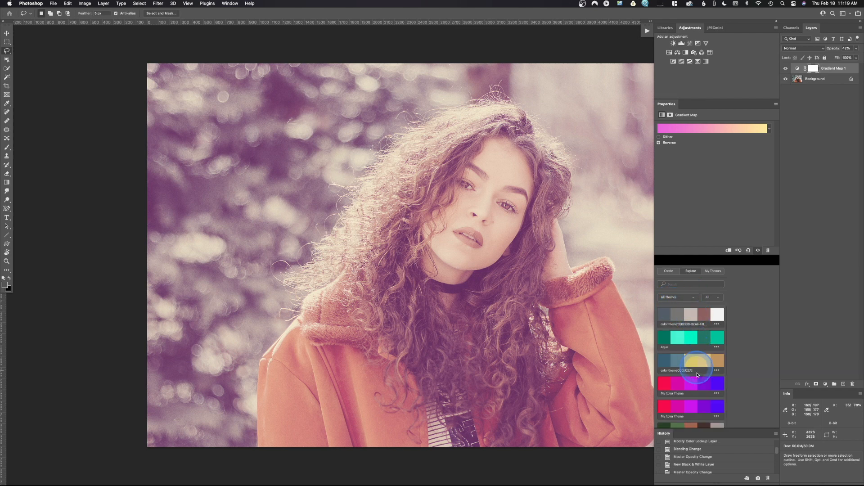
{"action": "left_click", "coordinate": [688, 299]}
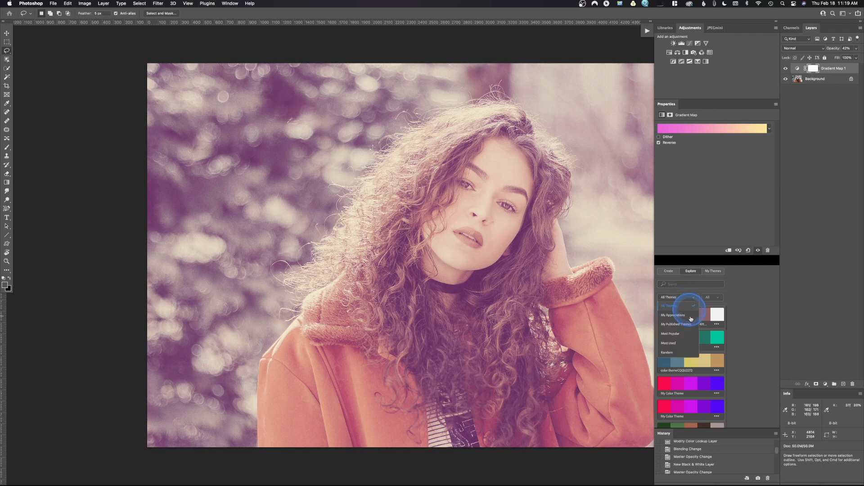
{"action": "left_click", "coordinate": [684, 343]}
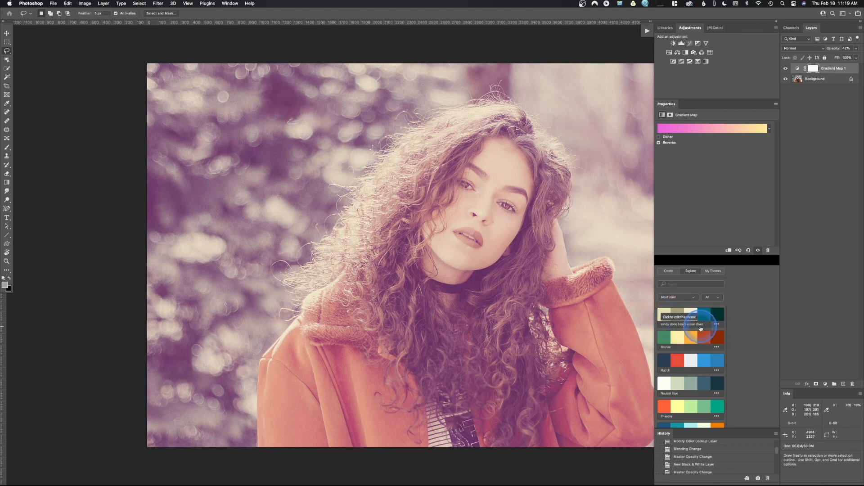
Show the Swatches panel and add the "sandy stone beach ocean diver" theme's colors to it.
{"action": "left_click", "coordinate": [717, 325]}
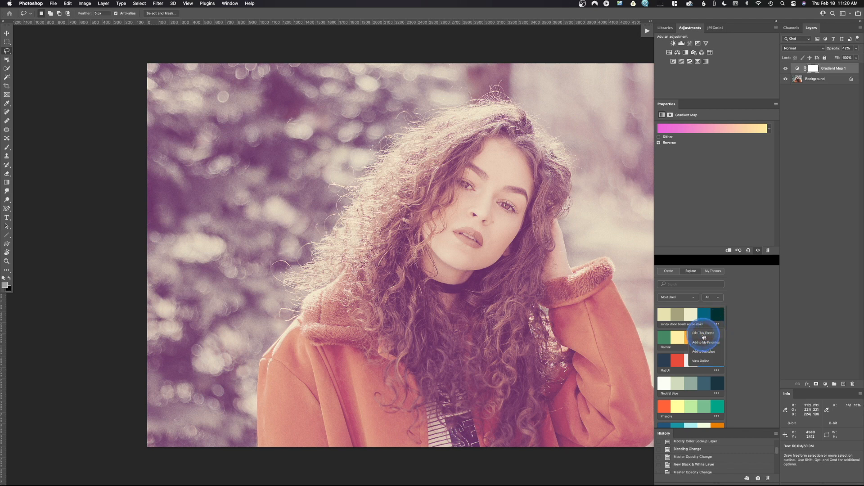
{"action": "left_click", "coordinate": [706, 362]}
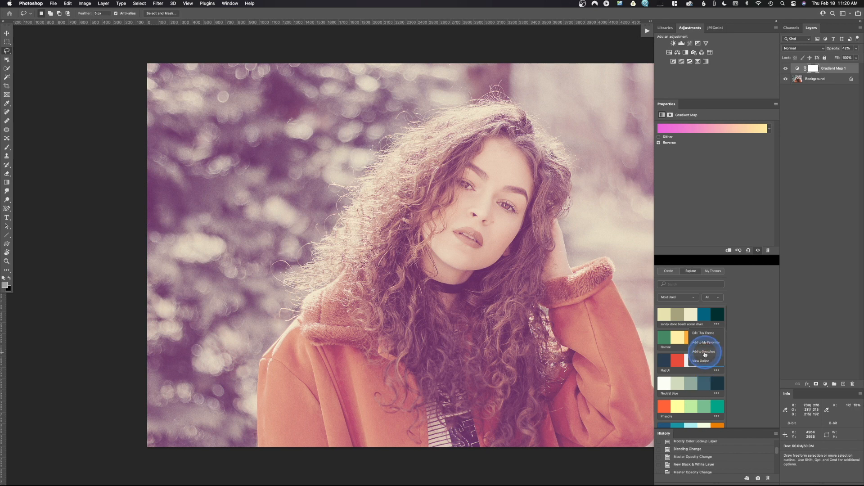
{"action": "left_click", "coordinate": [228, 3]}
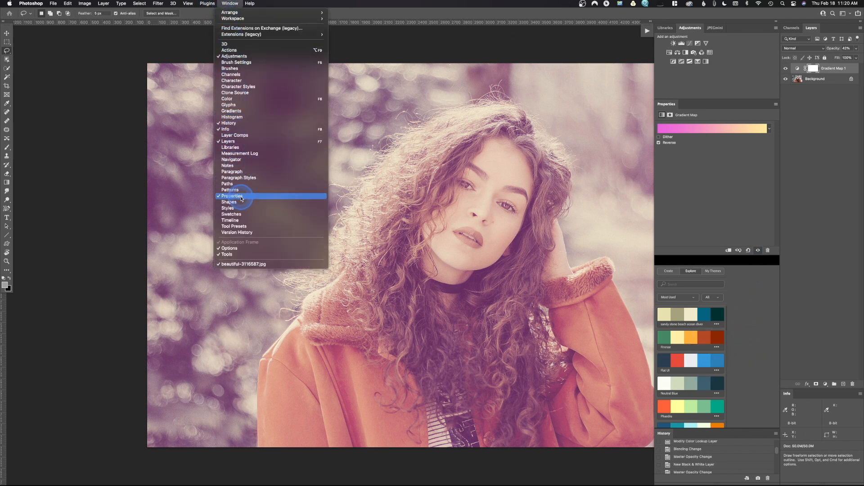
{"action": "left_click", "coordinate": [243, 216]}
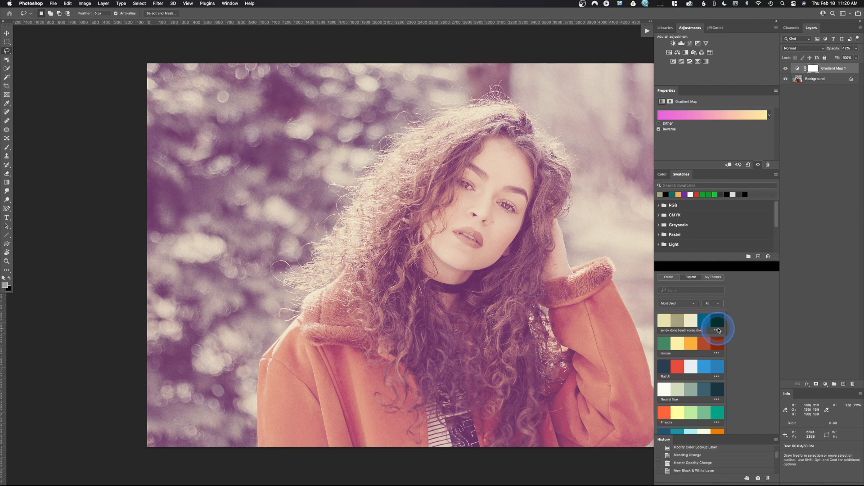
{"action": "left_click", "coordinate": [717, 331]}
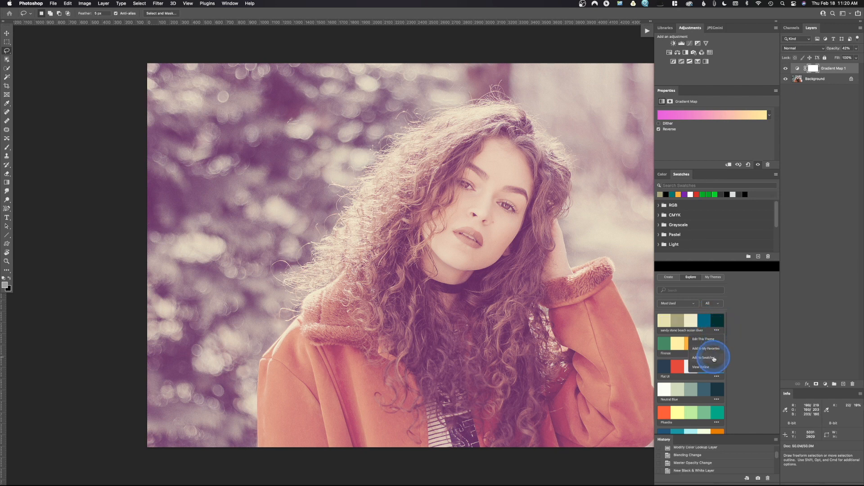
{"action": "left_click", "coordinate": [703, 358]}
{"action": "left_click", "coordinate": [751, 247]}
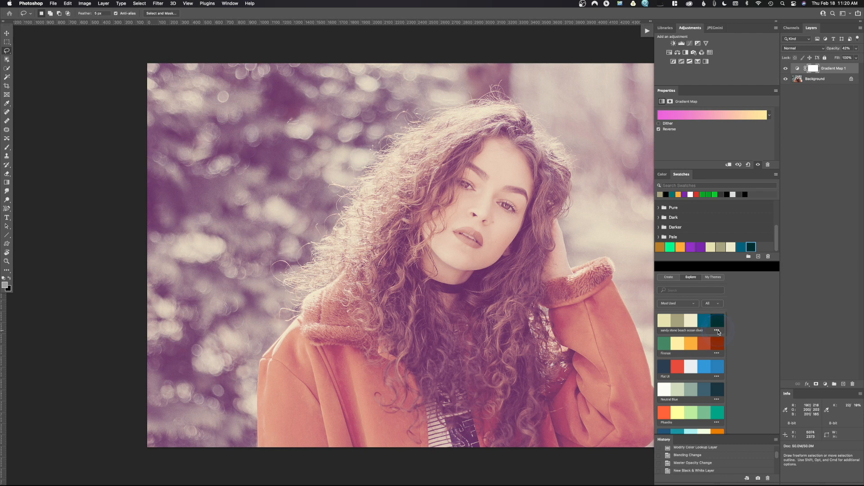
View the "sandy stone beach ocean diver" theme online in Adobe Color and download it as a JPEG.
{"action": "left_click", "coordinate": [716, 330]}
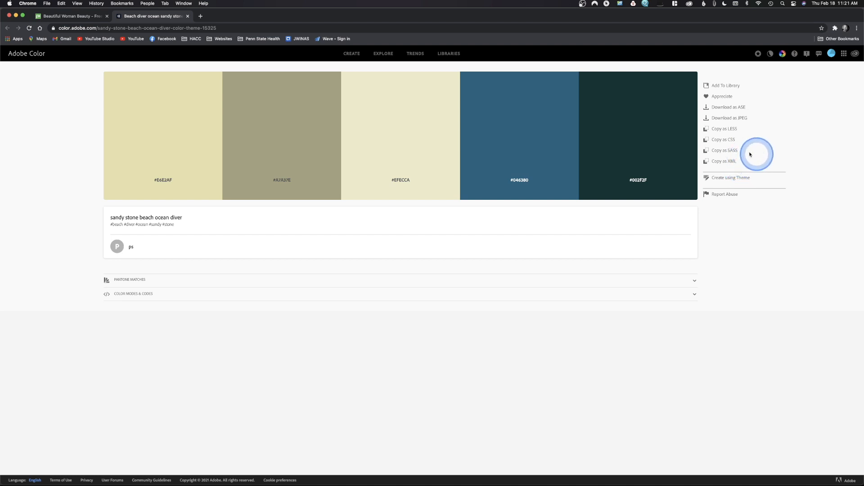
{"action": "left_click", "coordinate": [735, 119]}
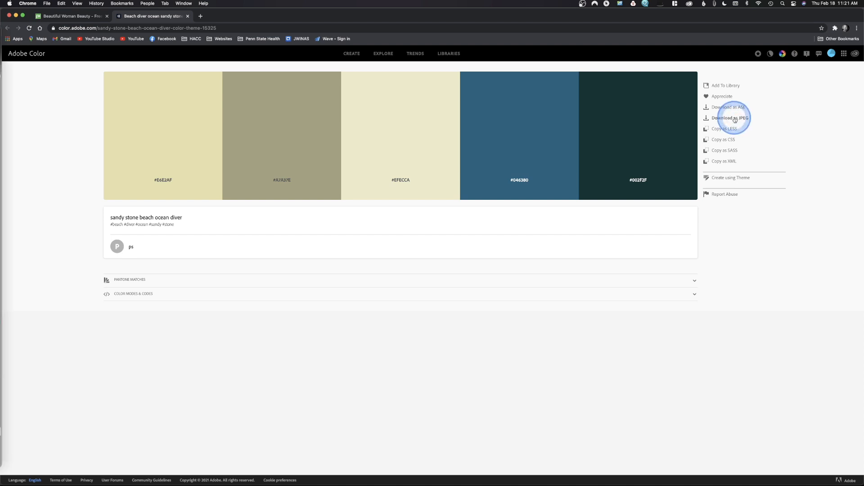
{"action": "left_click", "coordinate": [38, 480]}
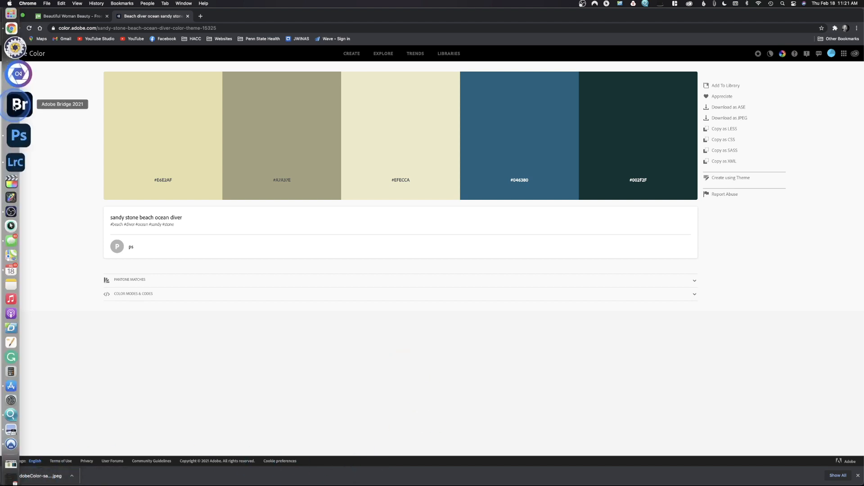
Switch back to Photoshop and open the downloaded palette JPEG, assigning the working RGB profile Adobe RGB (1998).
{"action": "left_click", "coordinate": [13, 121]}
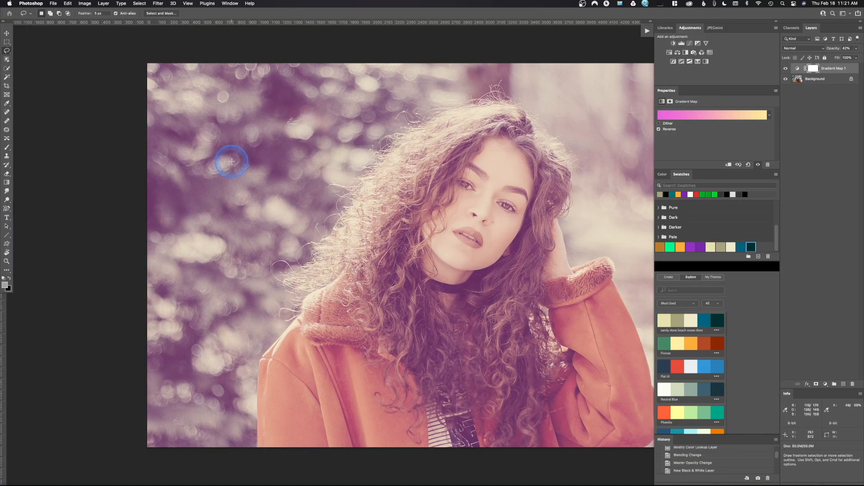
{"action": "key", "text": "super+o"}
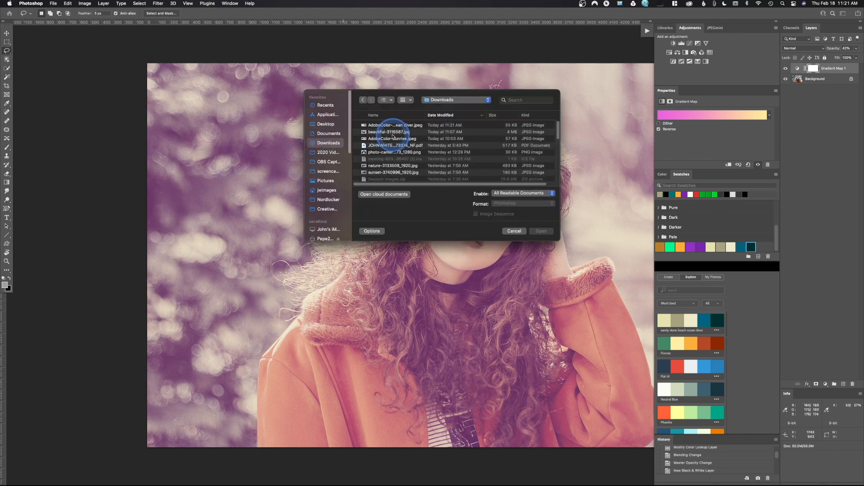
{"action": "left_click", "coordinate": [383, 126]}
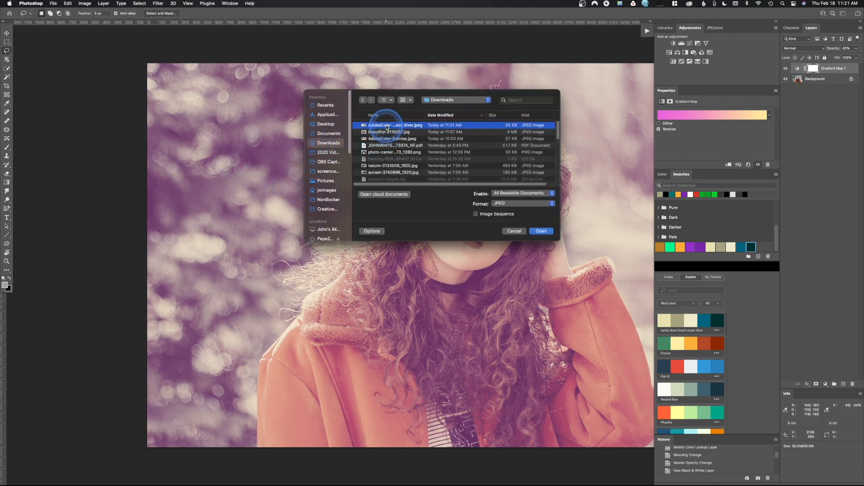
{"action": "left_click", "coordinate": [541, 231]}
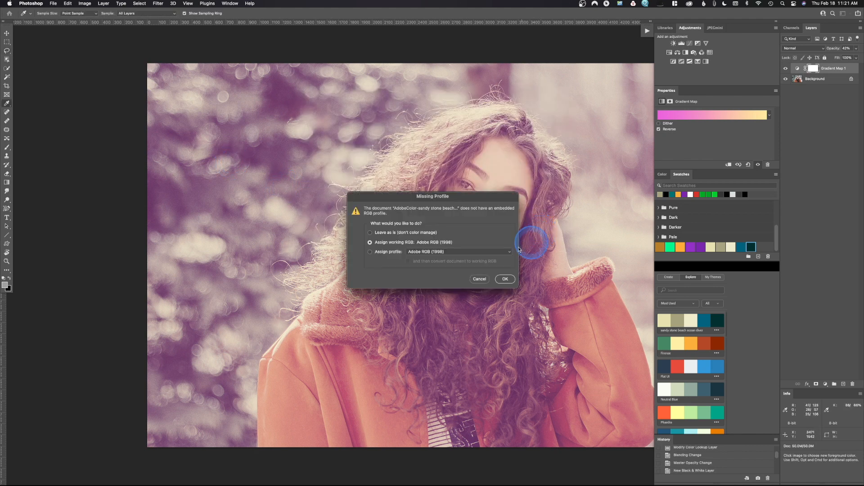
{"action": "left_click", "coordinate": [505, 279]}
{"action": "key", "text": "d"}
{"action": "key", "text": "l"}
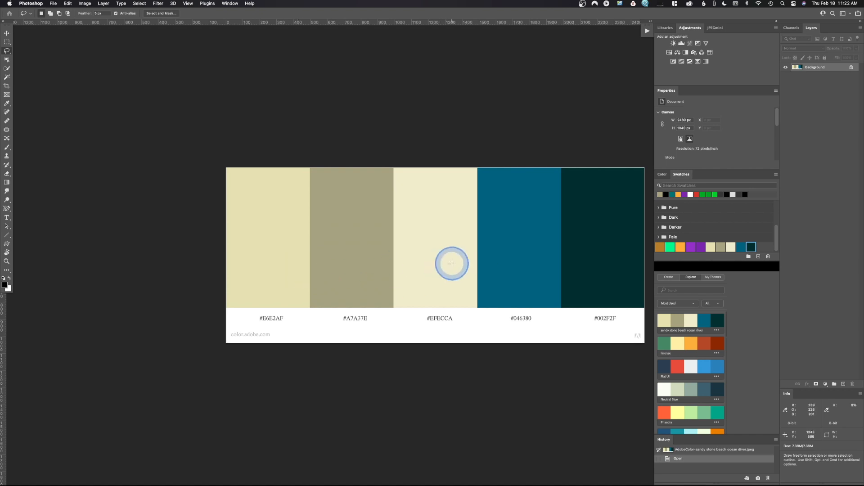
Return to the portrait document in standard screen mode and open the Gradient Map layer's gradient in the Gradient Editor.
{"action": "key", "text": "f"}
{"action": "key", "text": "f"}
{"action": "left_click", "coordinate": [105, 32]}
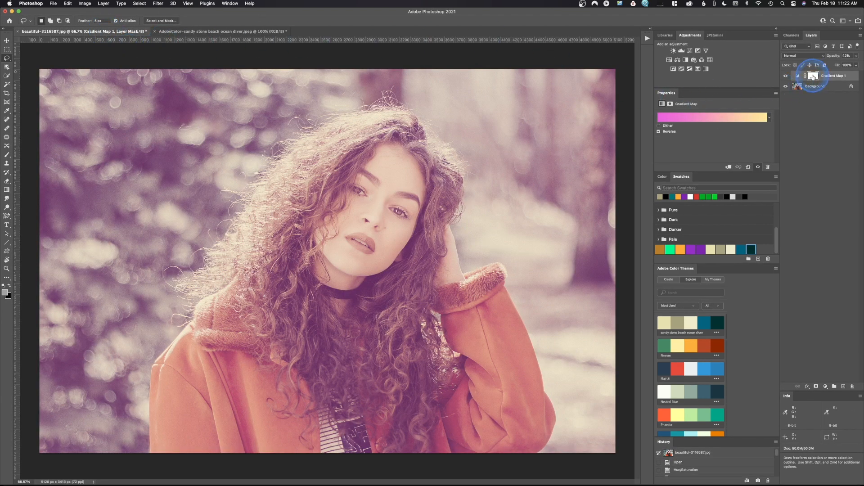
{"action": "left_click", "coordinate": [711, 120]}
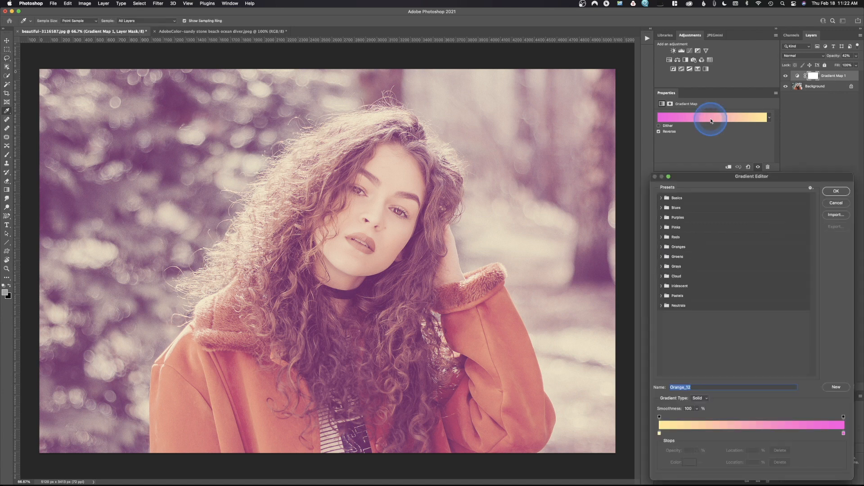
{"action": "left_click_drag", "start_coordinate": [744, 171], "coordinate": [503, 99]}
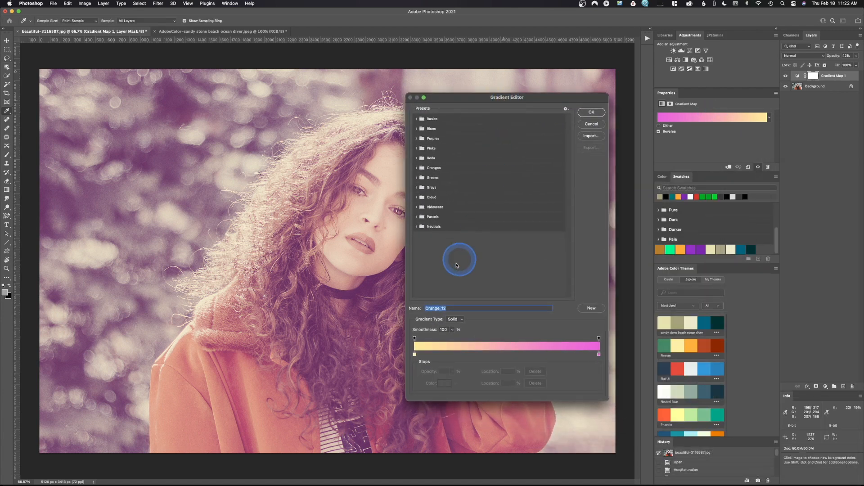
Set the gradient's color stop at 0% to the dark teal swatch 002f2f, after trying muted brown and bright green.
{"action": "left_click", "coordinate": [415, 354]}
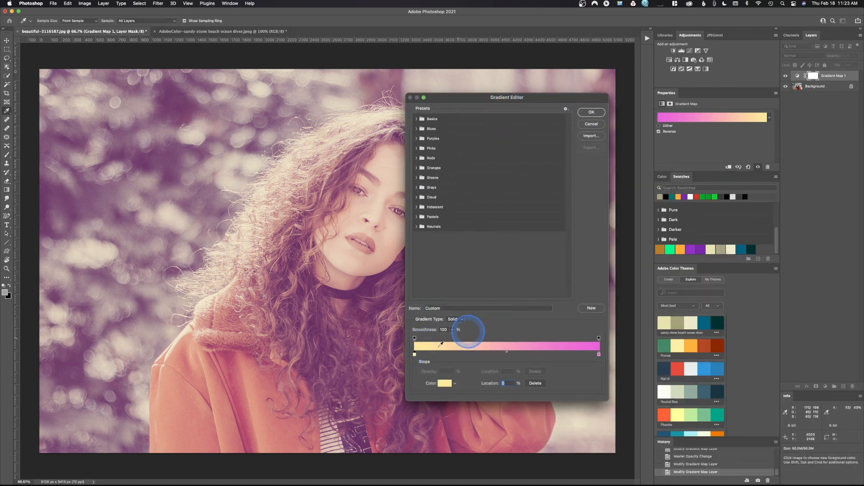
{"action": "double_click", "coordinate": [414, 355]}
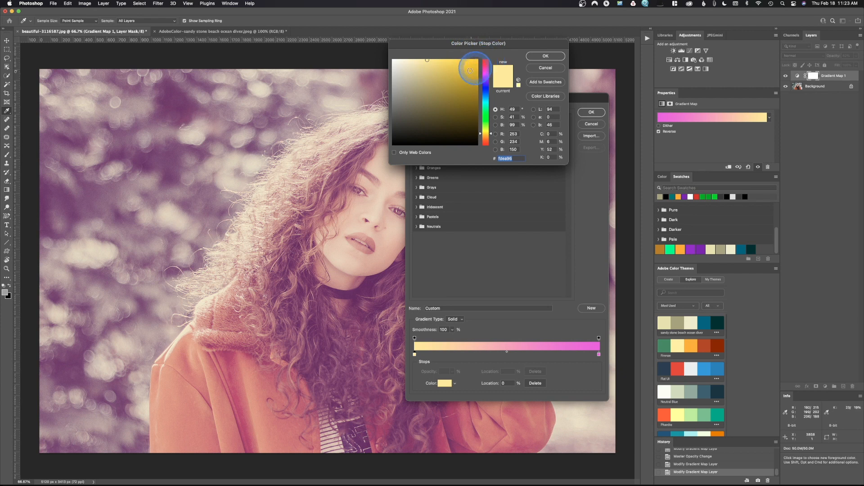
{"action": "mouse_move", "coordinate": [437, 75]}
{"action": "left_mouse_down"}
{"action": "mouse_move", "coordinate": [442, 87]}
{"action": "mouse_move", "coordinate": [457, 73]}
{"action": "mouse_move", "coordinate": [419, 95]}
{"action": "mouse_move", "coordinate": [420, 103]}
{"action": "left_mouse_up"}
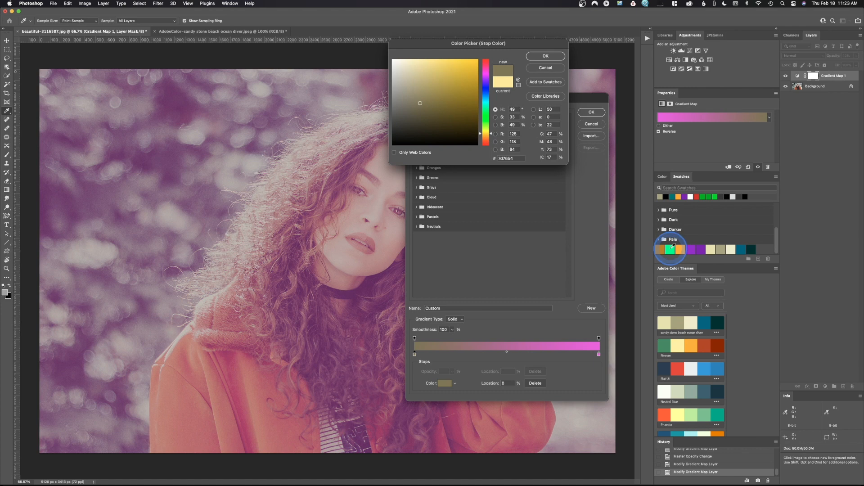
{"action": "left_click", "coordinate": [670, 248]}
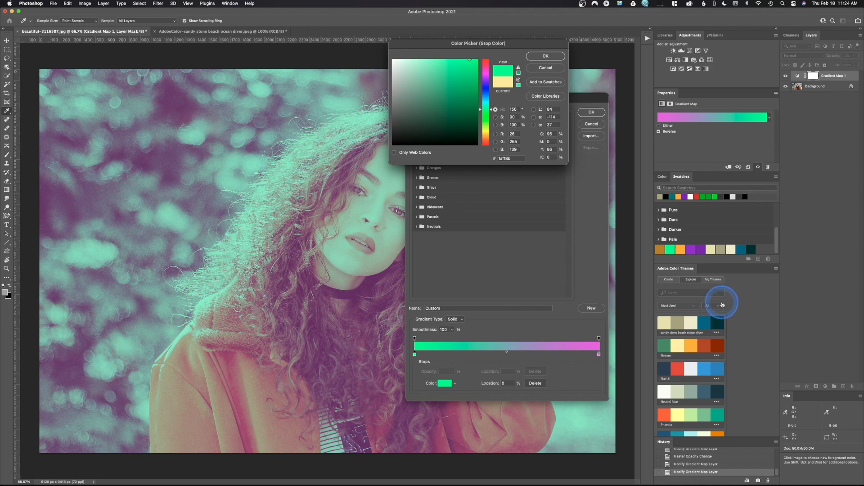
{"action": "left_click", "coordinate": [751, 249]}
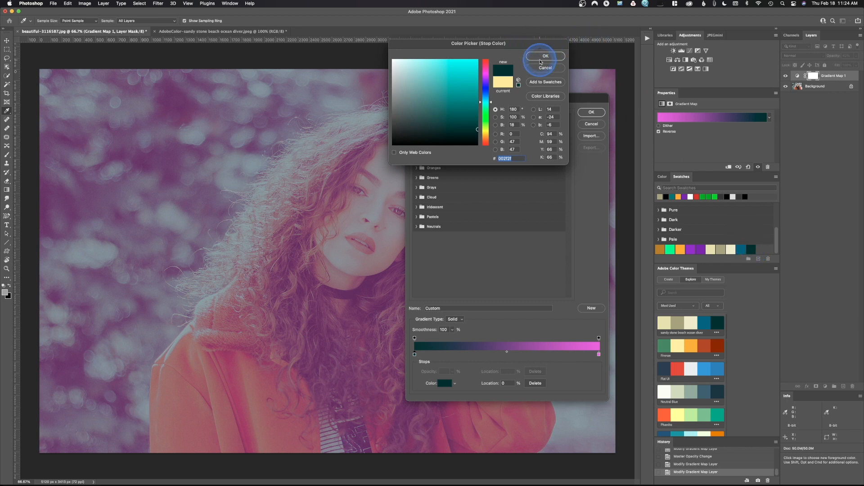
{"action": "left_click", "coordinate": [545, 56]}
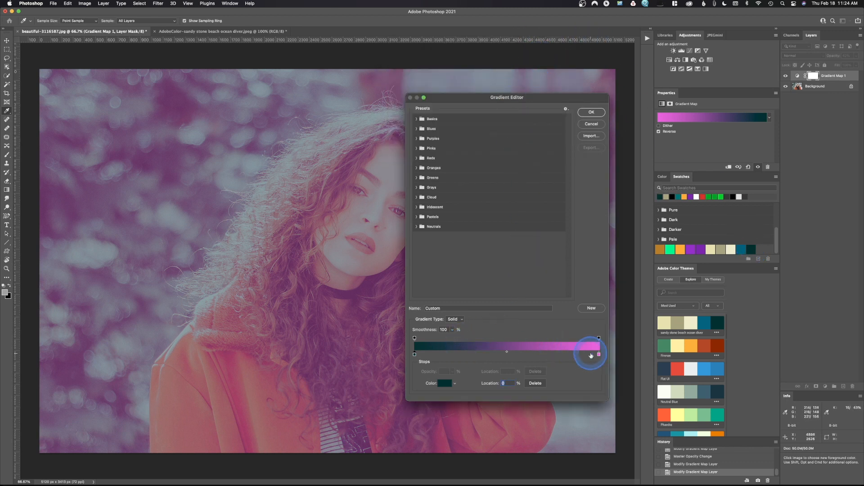
Set the gradient's 100% color stop to the pale cream swatch, apply the gradient, and change the Gradient Map layer's blend mode to Color.
{"action": "left_click", "coordinate": [599, 355]}
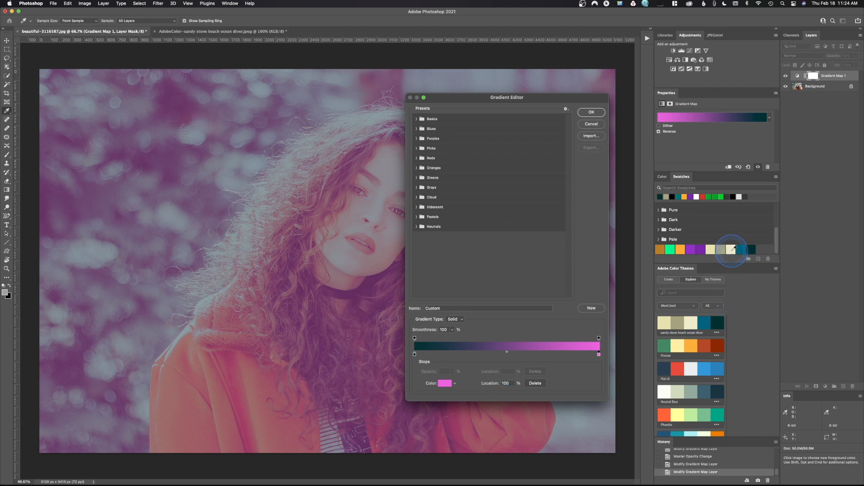
{"action": "left_click", "coordinate": [731, 249]}
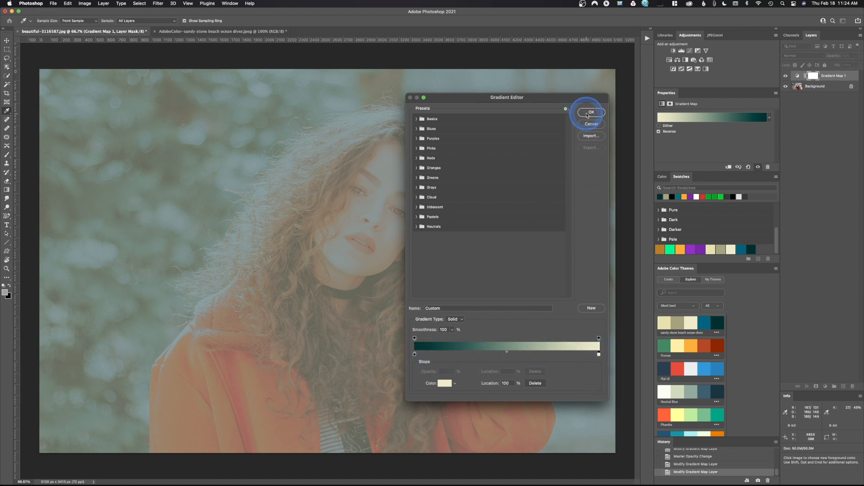
{"action": "left_click", "coordinate": [587, 112]}
{"action": "left_click", "coordinate": [816, 57]}
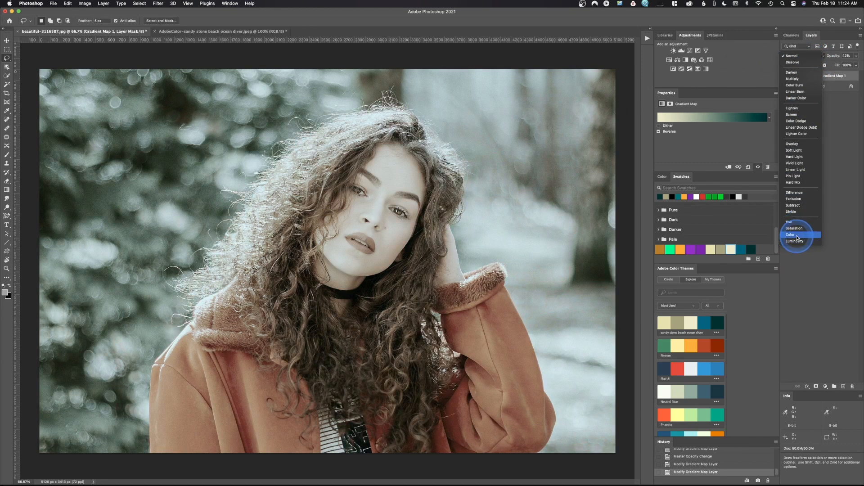
{"action": "left_click", "coordinate": [797, 237]}
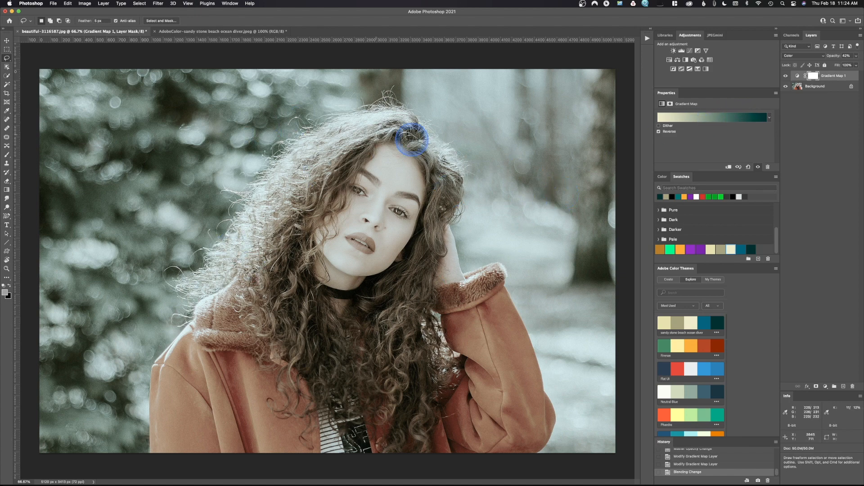
Add a Black & White adjustment layer directly above the Background and lower its opacity to 54%.
{"action": "left_click", "coordinate": [797, 86]}
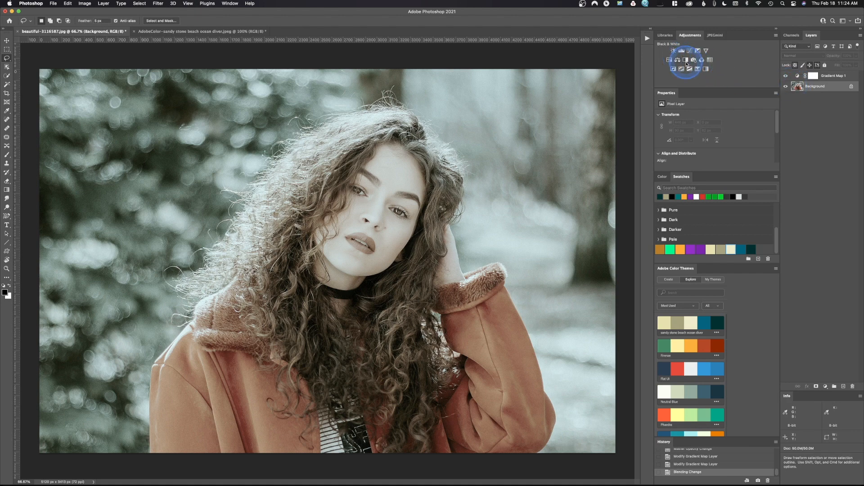
{"action": "left_click", "coordinate": [686, 60]}
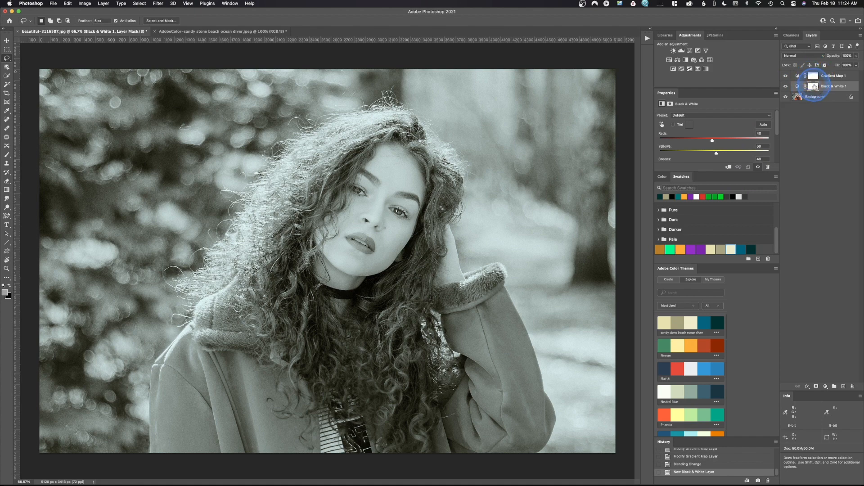
{"action": "left_click_drag", "start_coordinate": [833, 57], "coordinate": [825, 57]}
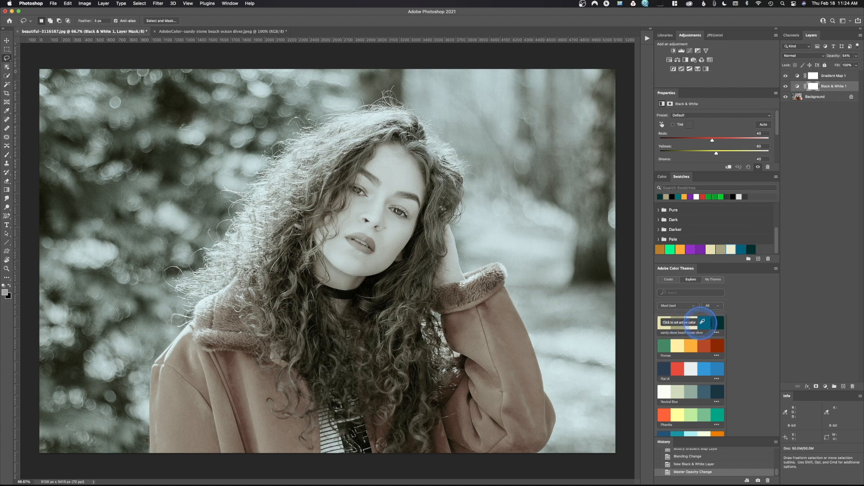
Create a color-wheel theme in Adobe Color Themes with the Triad harmony rule and shift its base color from red to soft orange.
{"action": "mouse_move", "coordinate": [744, 247]}
{"action": "left_mouse_down"}
{"action": "mouse_move", "coordinate": [758, 248]}
{"action": "mouse_move", "coordinate": [731, 247]}
{"action": "mouse_move", "coordinate": [558, 294]}
{"action": "mouse_move", "coordinate": [669, 270]}
{"action": "mouse_move", "coordinate": [758, 237]}
{"action": "mouse_move", "coordinate": [720, 252]}
{"action": "mouse_move", "coordinate": [750, 243]}
{"action": "mouse_move", "coordinate": [759, 263]}
{"action": "mouse_move", "coordinate": [743, 250]}
{"action": "left_mouse_up"}
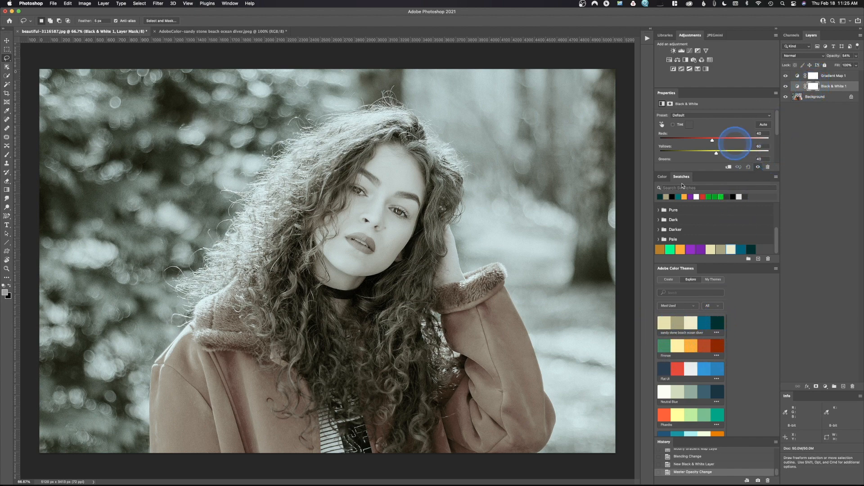
{"action": "left_click", "coordinate": [674, 281]}
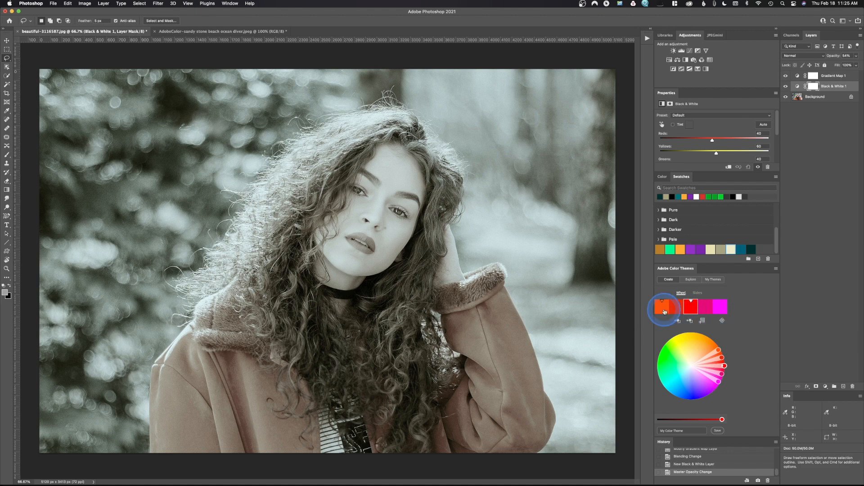
{"action": "left_click", "coordinate": [723, 321]}
{"action": "left_click", "coordinate": [723, 321]}
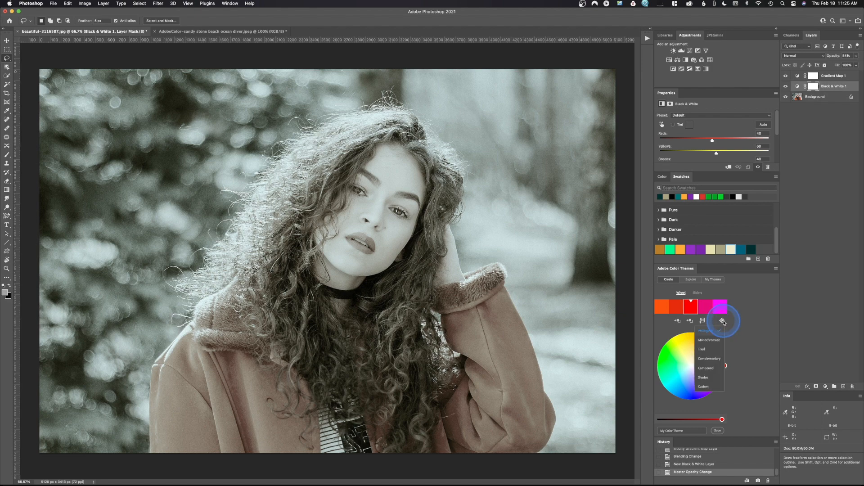
{"action": "left_click", "coordinate": [709, 349]}
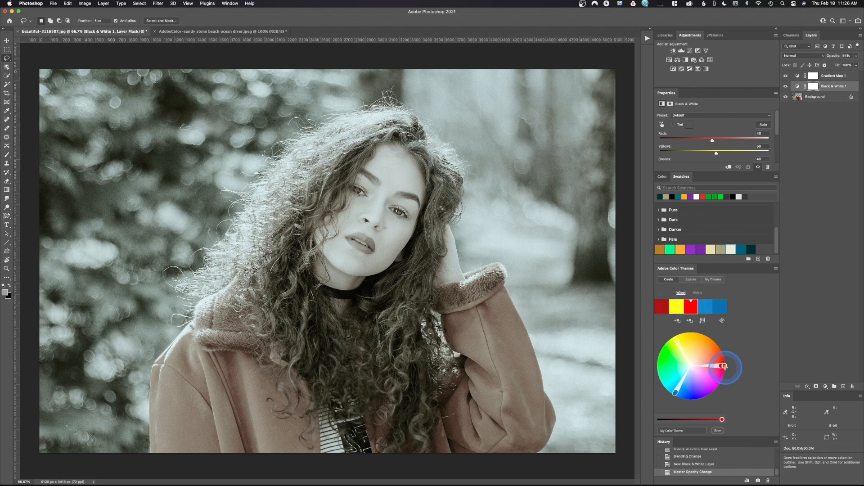
{"action": "left_click_drag", "start_coordinate": [725, 365], "coordinate": [725, 353]}
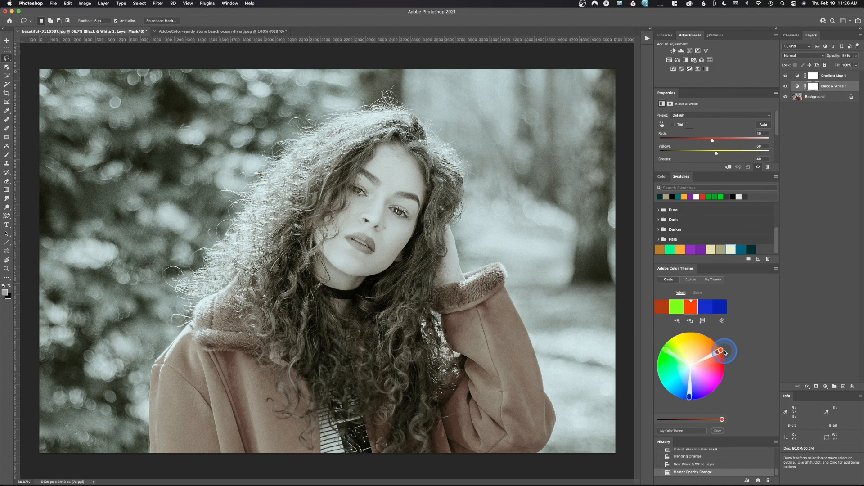
{"action": "left_click_drag", "start_coordinate": [721, 350], "coordinate": [716, 344]}
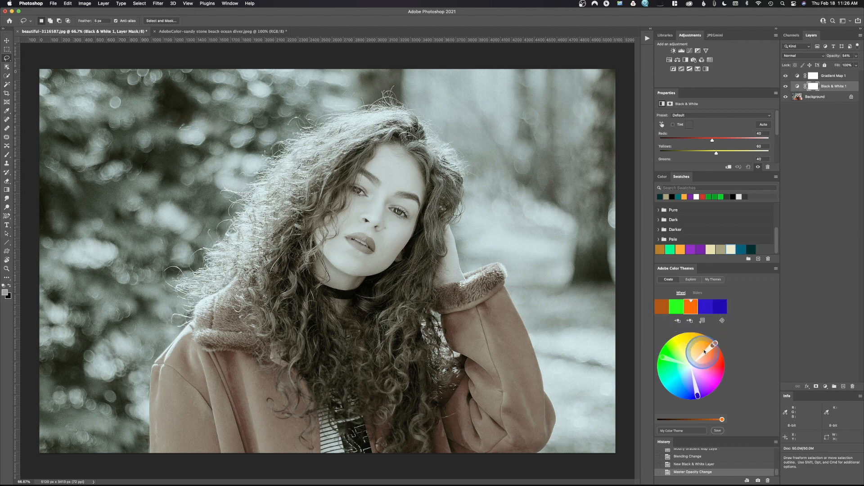
{"action": "left_click_drag", "start_coordinate": [714, 343], "coordinate": [707, 352]}
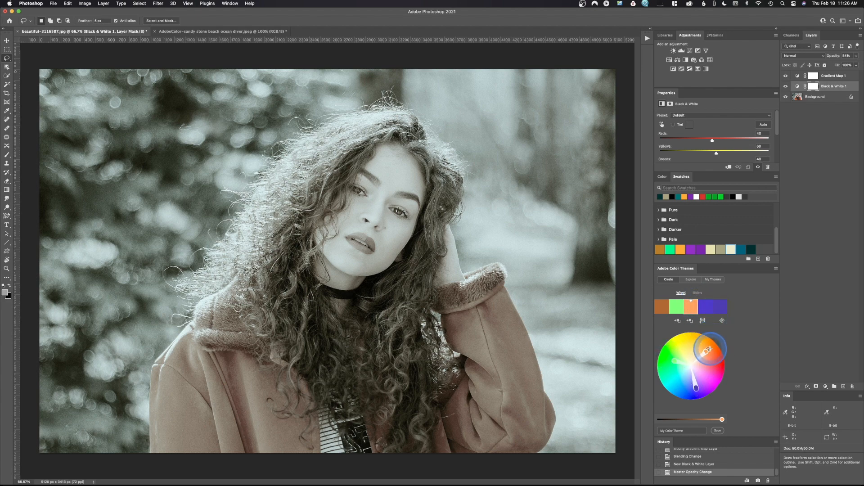
Switch the theme's harmony rule to Complementary after trying Monochromatic, and shift its colors toward golden yellow and blue.
{"action": "left_click", "coordinate": [722, 321]}
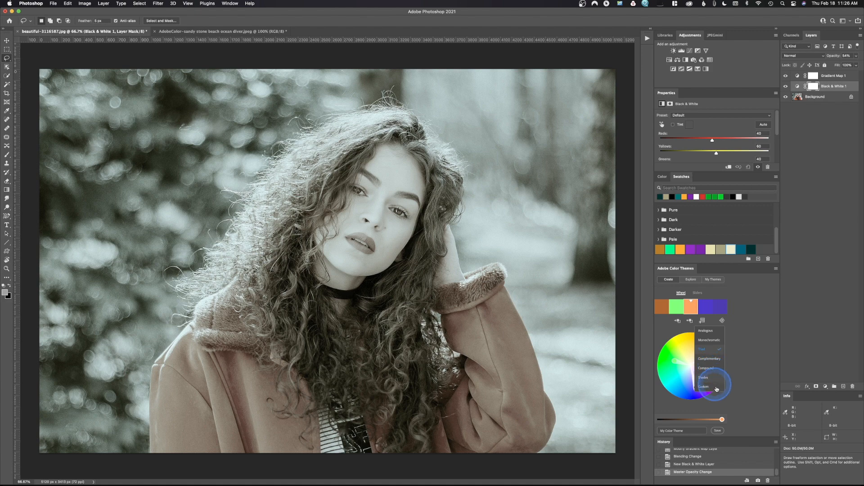
{"action": "left_click", "coordinate": [707, 340]}
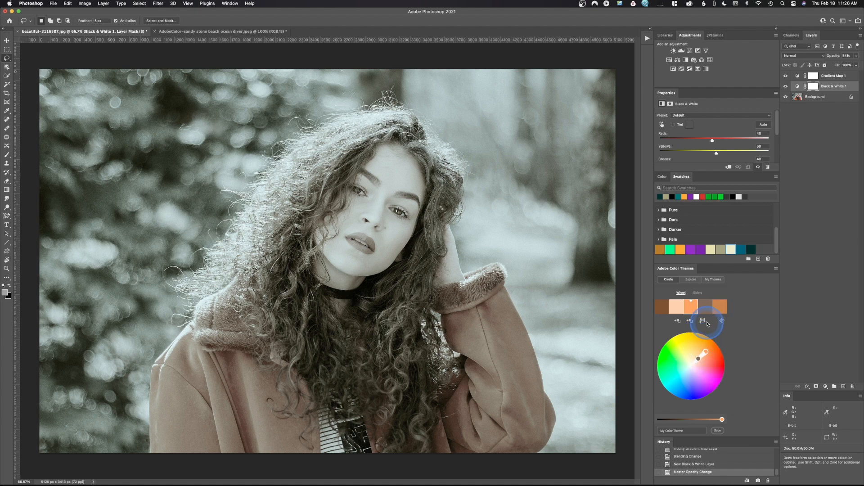
{"action": "left_click", "coordinate": [722, 321]}
{"action": "left_click", "coordinate": [717, 361]}
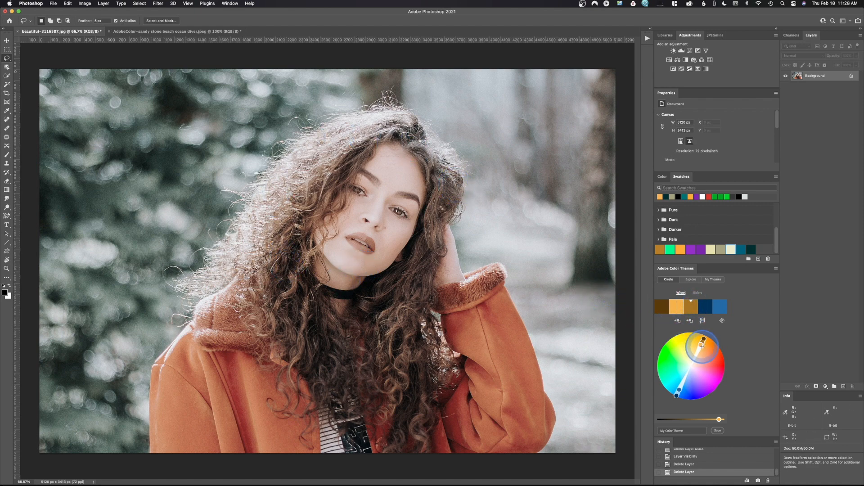
{"action": "left_click_drag", "start_coordinate": [701, 345], "coordinate": [695, 347]}
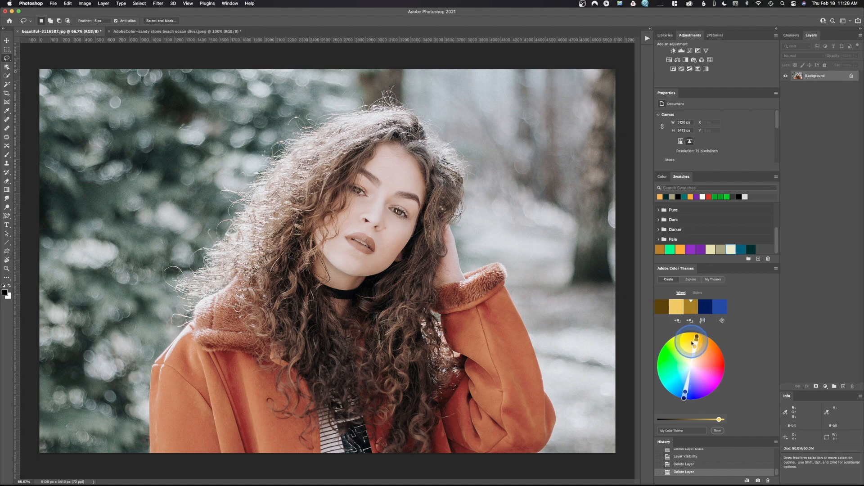
Set the background color to the theme's light yellow swatch and the foreground color to its navy swatch.
{"action": "left_click", "coordinate": [677, 321]}
{"action": "left_click", "coordinate": [677, 310]}
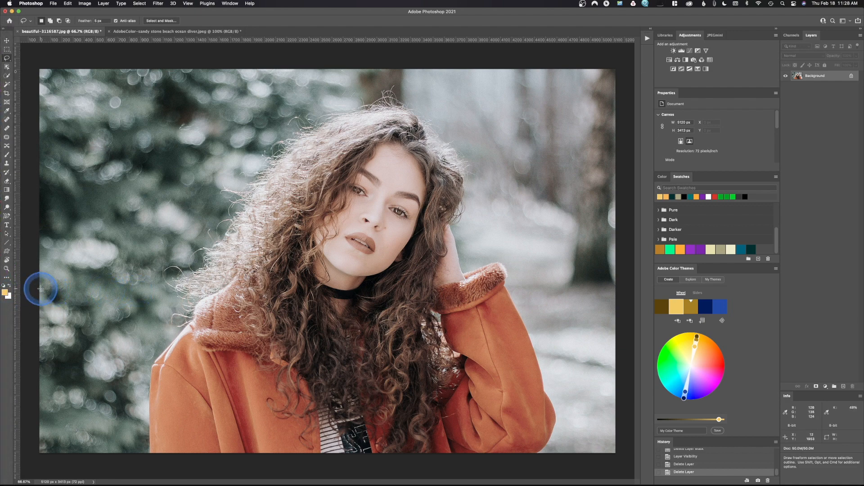
{"action": "key", "text": "x"}
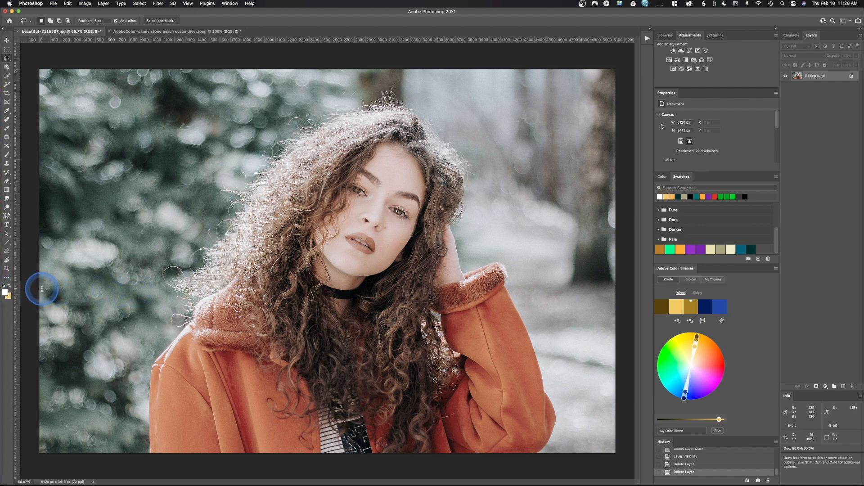
{"action": "left_click", "coordinate": [704, 312]}
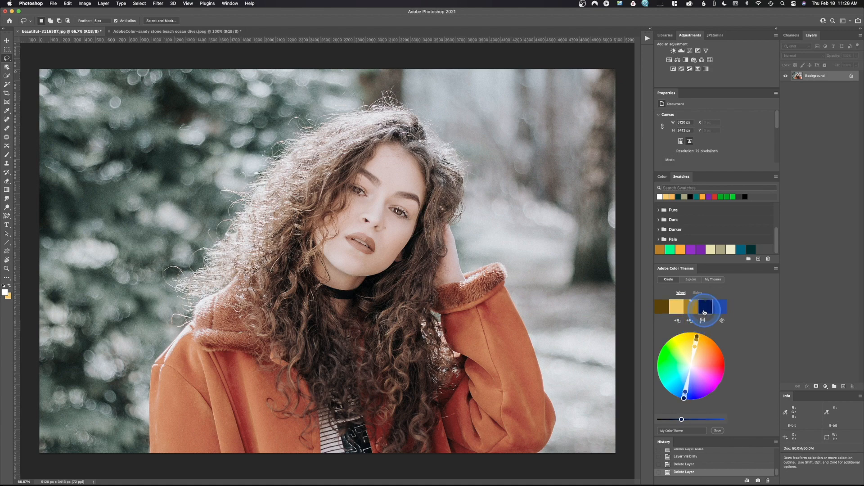
{"action": "left_click", "coordinate": [678, 321]}
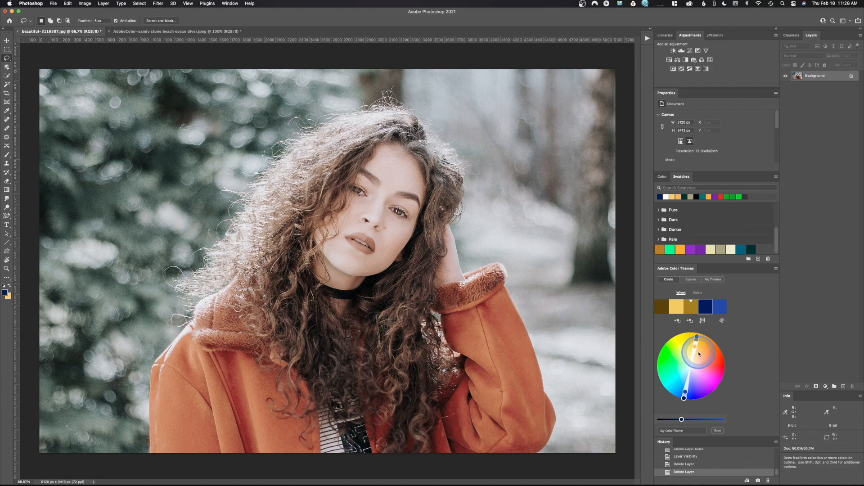
{"action": "left_click", "coordinate": [725, 308]}
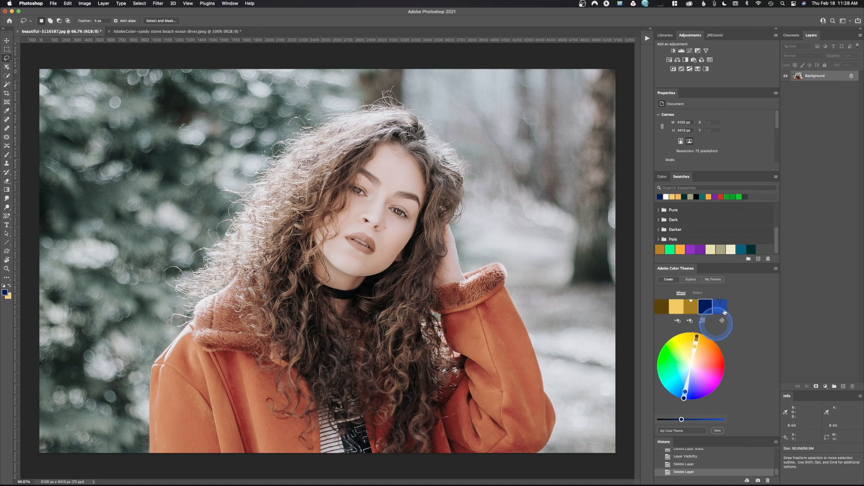
{"action": "left_click", "coordinate": [706, 311]}
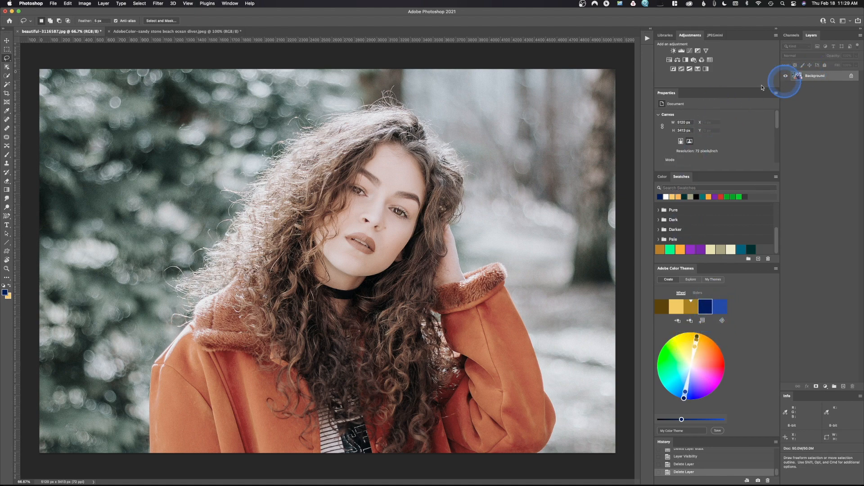
Try toning the portrait with a navy-to-yellow Gradient Map layer in Color blend mode at 70% opacity, and delete that layer.
{"action": "left_click", "coordinate": [698, 69]}
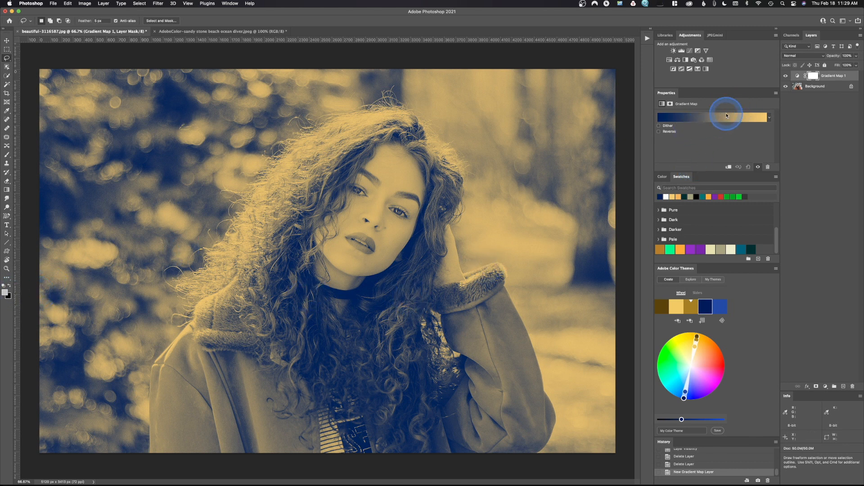
{"action": "mouse_move", "coordinate": [836, 56]}
{"action": "left_mouse_down"}
{"action": "mouse_move", "coordinate": [823, 58]}
{"action": "mouse_move", "coordinate": [840, 56]}
{"action": "left_mouse_up"}
{"action": "left_click", "coordinate": [796, 55]}
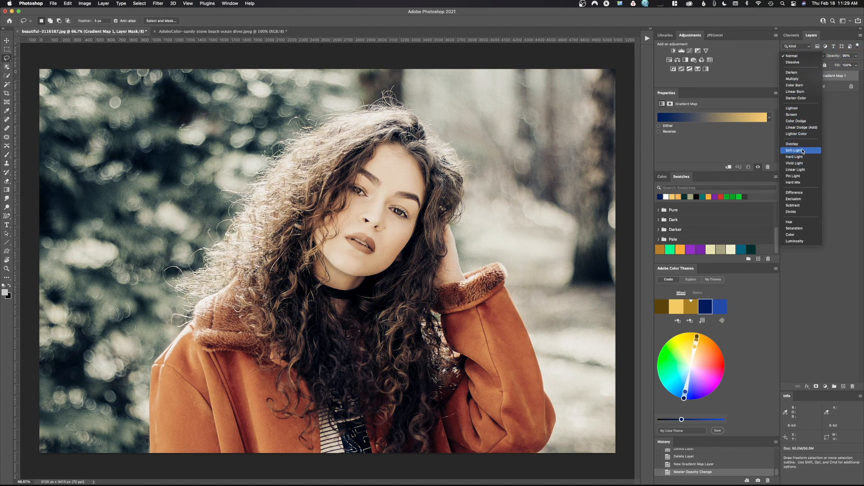
{"action": "left_click", "coordinate": [803, 145]}
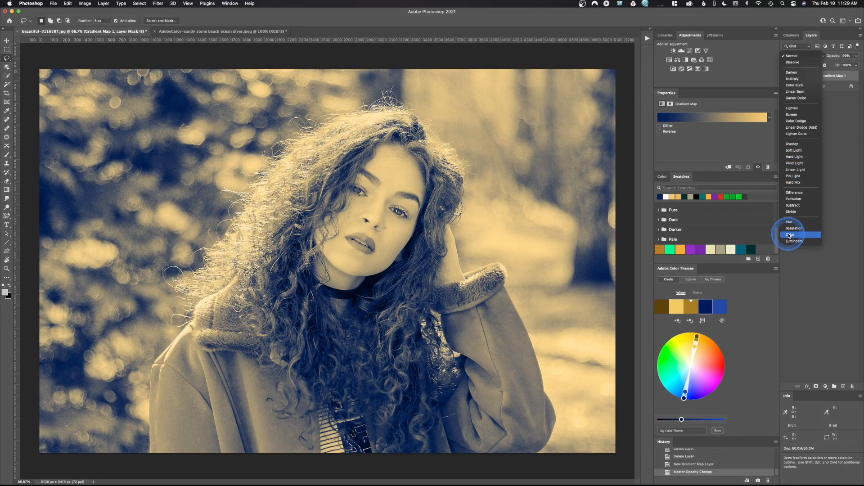
{"action": "left_click", "coordinate": [789, 235]}
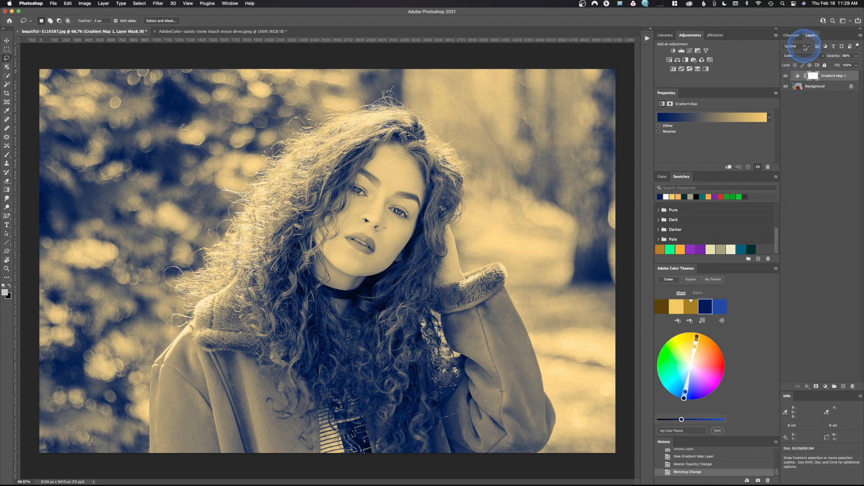
{"action": "left_click_drag", "start_coordinate": [835, 55], "coordinate": [827, 56]}
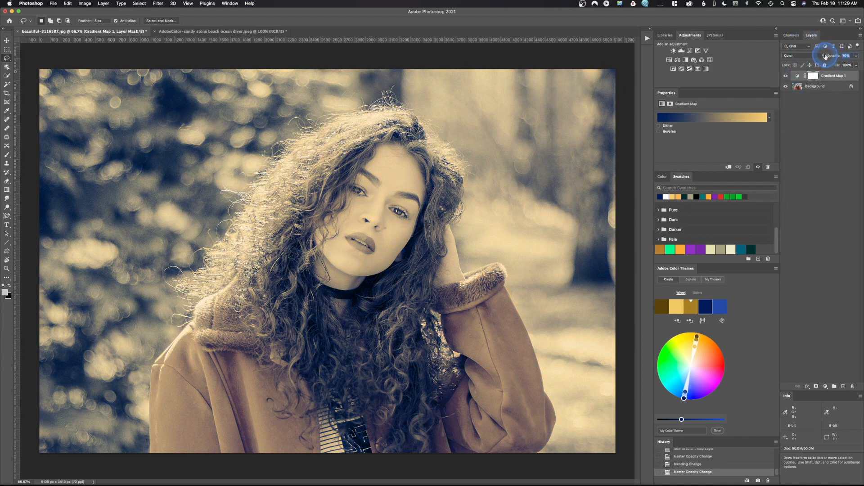
{"action": "left_click", "coordinate": [786, 117]}
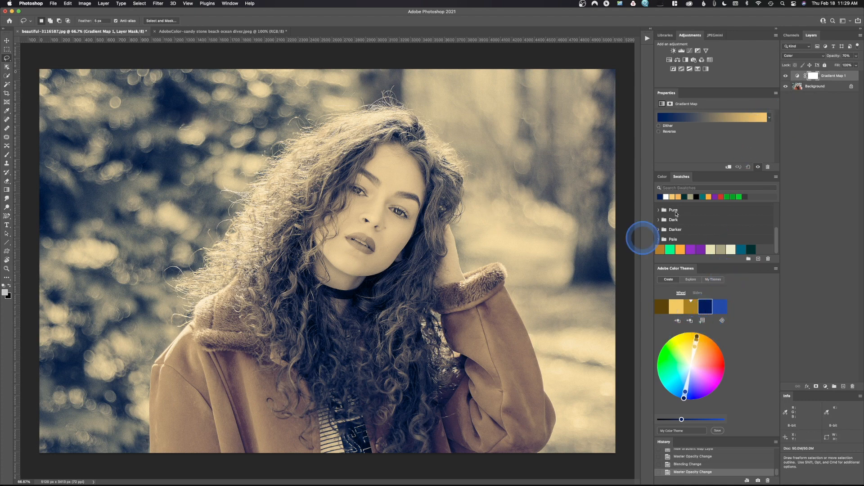
{"action": "left_click_drag", "start_coordinate": [813, 76], "coordinate": [853, 387]}
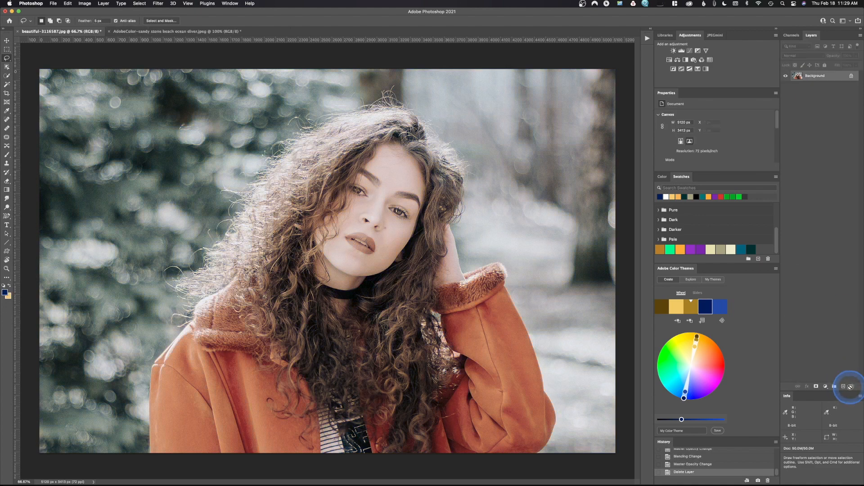
Change the foreground color to a lighter, muted blue and replace the theme's navy swatch with it.
{"action": "left_click", "coordinate": [5, 292]}
{"action": "left_click", "coordinate": [438, 99]}
{"action": "left_click", "coordinate": [543, 54]}
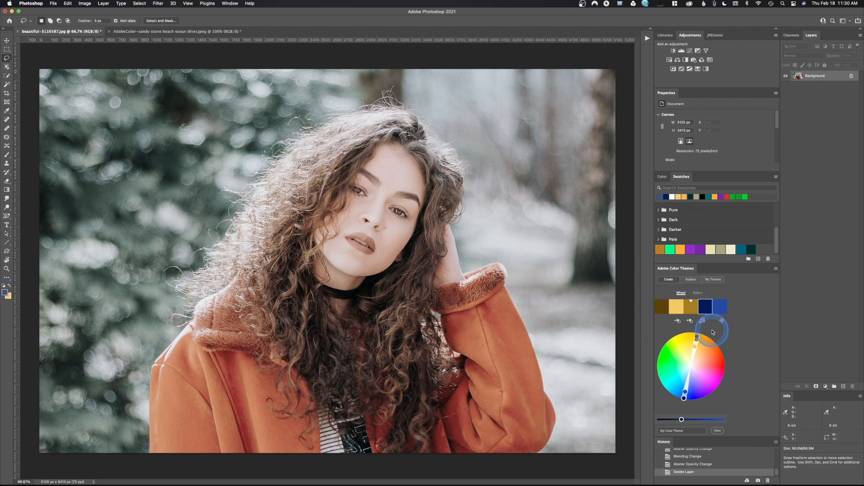
{"action": "left_click", "coordinate": [691, 323]}
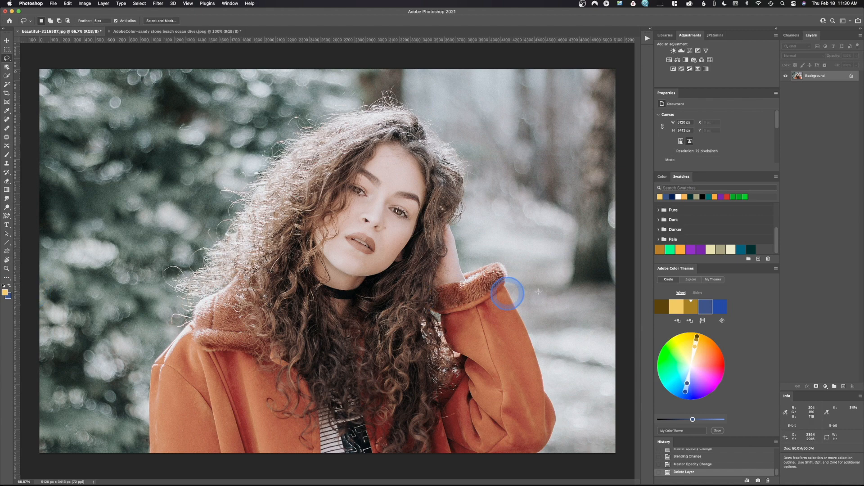
Set the foreground color to the theme's light yellow swatch.
{"action": "left_click", "coordinate": [677, 306]}
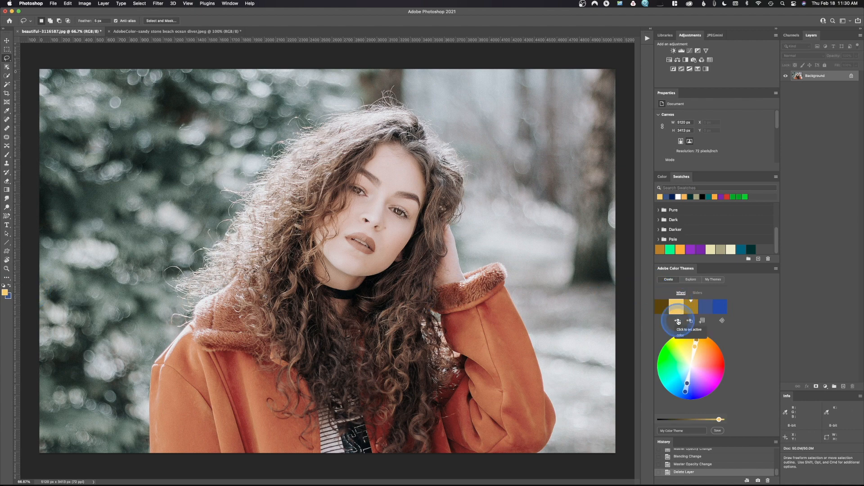
{"action": "left_click", "coordinate": [677, 321]}
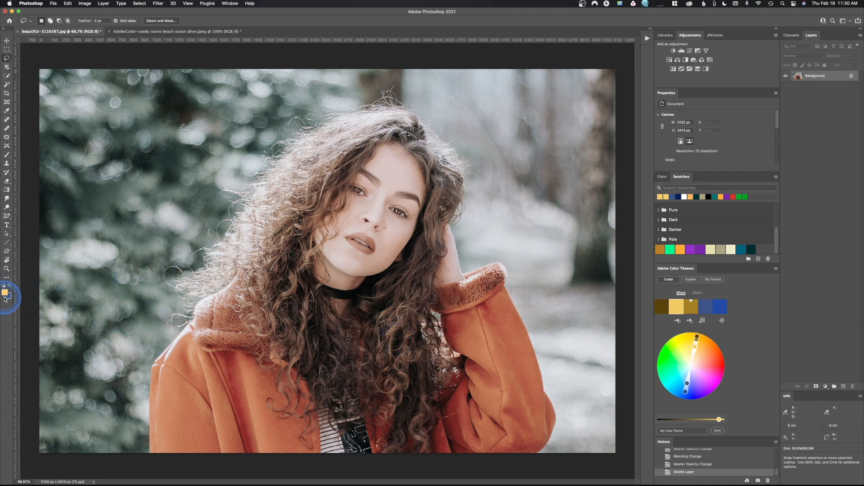
Add a Gradient Map adjustment layer from the yellow foreground and blue background colors, with its gradient reversed.
{"action": "left_click", "coordinate": [705, 70]}
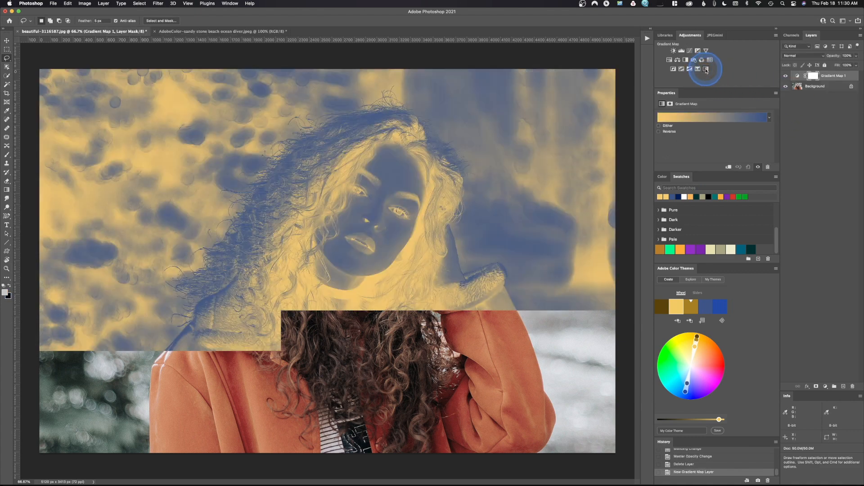
{"action": "left_click", "coordinate": [659, 132]}
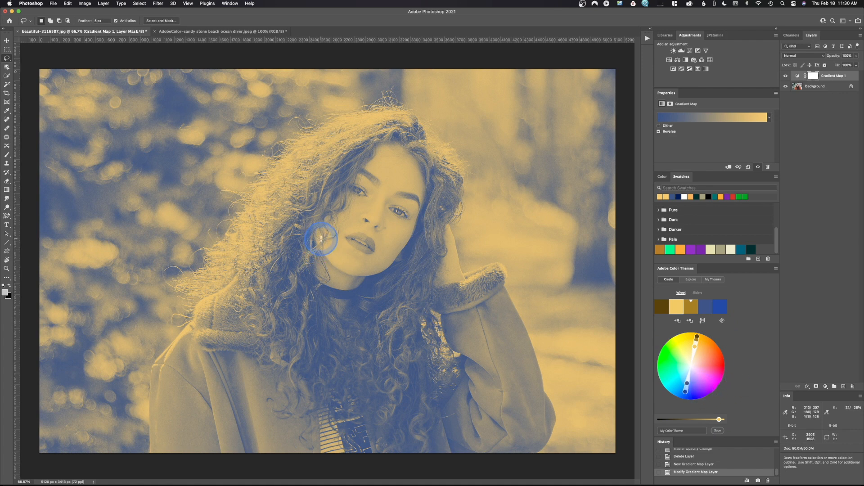
{"action": "left_click", "coordinate": [813, 75]}
{"action": "left_click", "coordinate": [798, 77]}
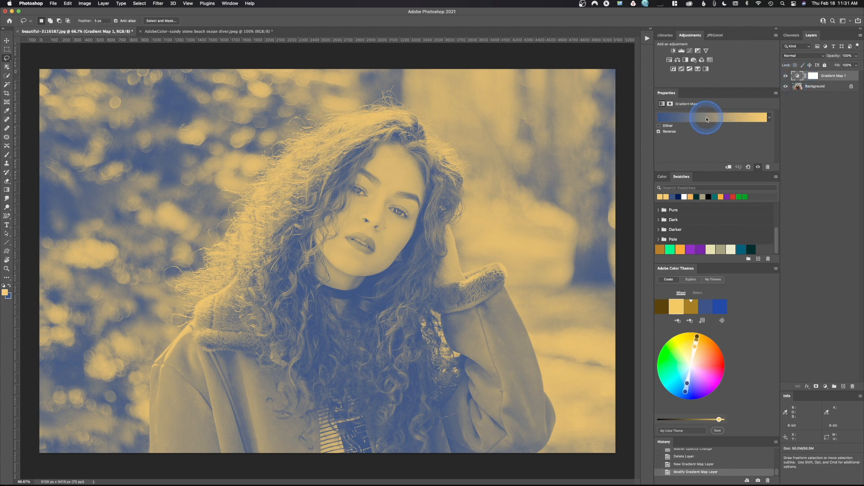
Float the AdobeColor sandy stone beach palette image in its own window and reduce its view to 50%.
{"action": "left_click", "coordinate": [184, 32]}
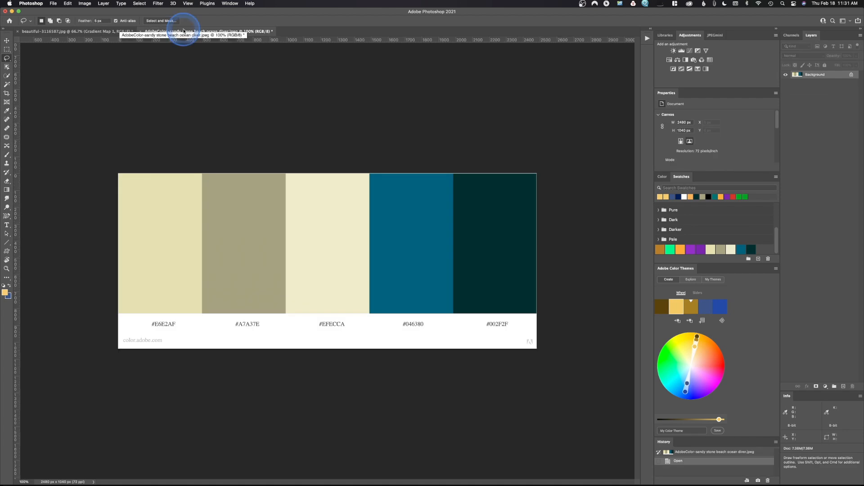
{"action": "left_click_drag", "start_coordinate": [183, 32], "coordinate": [111, 77]}
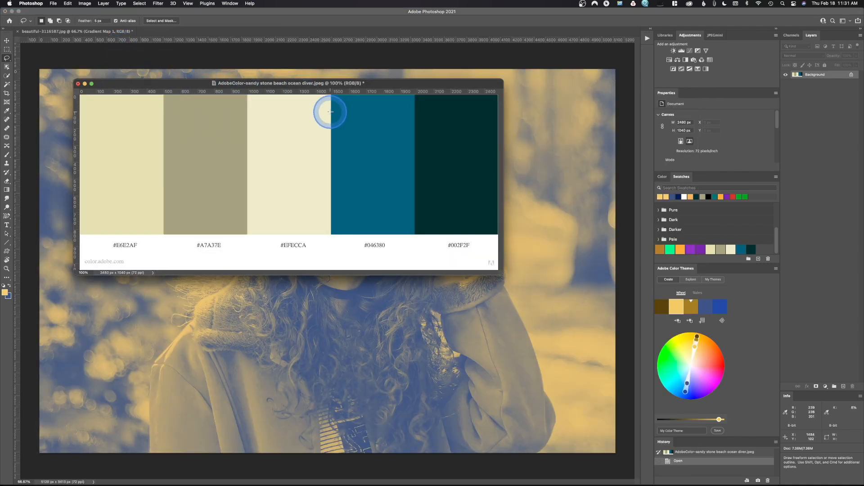
{"action": "key", "text": "super+minus"}
{"action": "key", "text": "super+minus"}
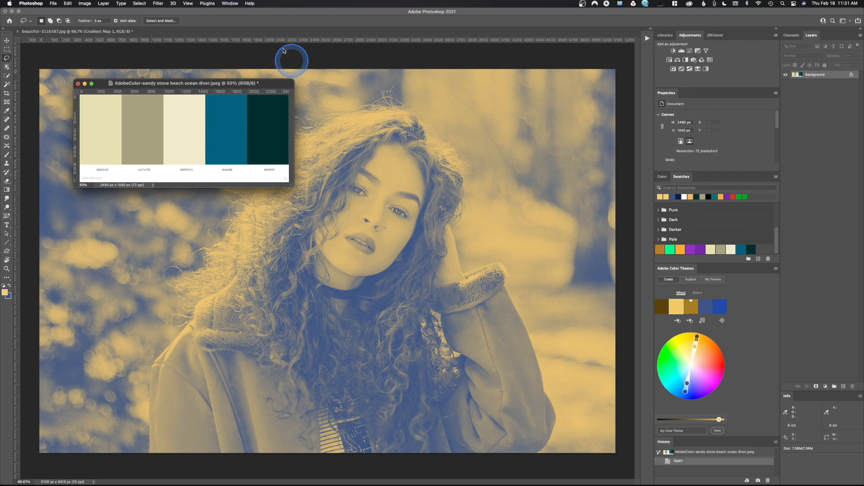
Float the portrait in its own window at 50% view, place it clear of the palette image, and close the Swatches panel.
{"action": "left_click_drag", "start_coordinate": [120, 31], "coordinate": [274, 59]}
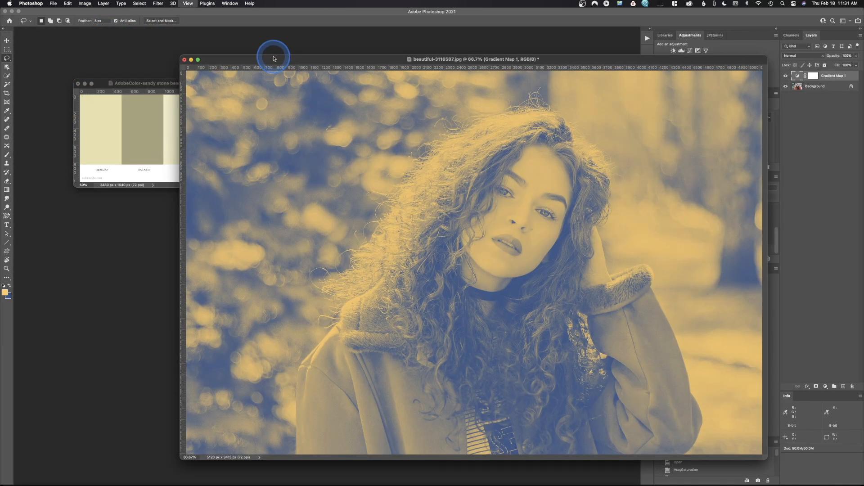
{"action": "key", "text": "super+minus"}
{"action": "left_click_drag", "start_coordinate": [153, 83], "coordinate": [90, 38]}
{"action": "left_click_drag", "start_coordinate": [375, 61], "coordinate": [298, 160]}
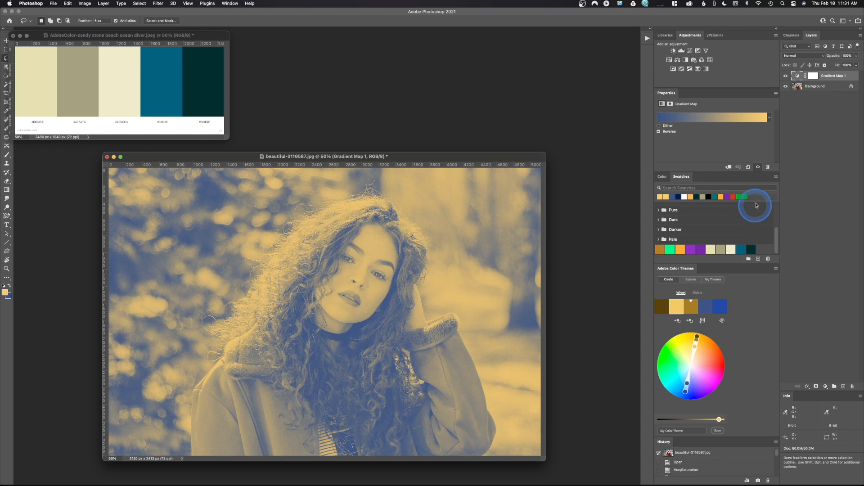
{"action": "left_click", "coordinate": [776, 178]}
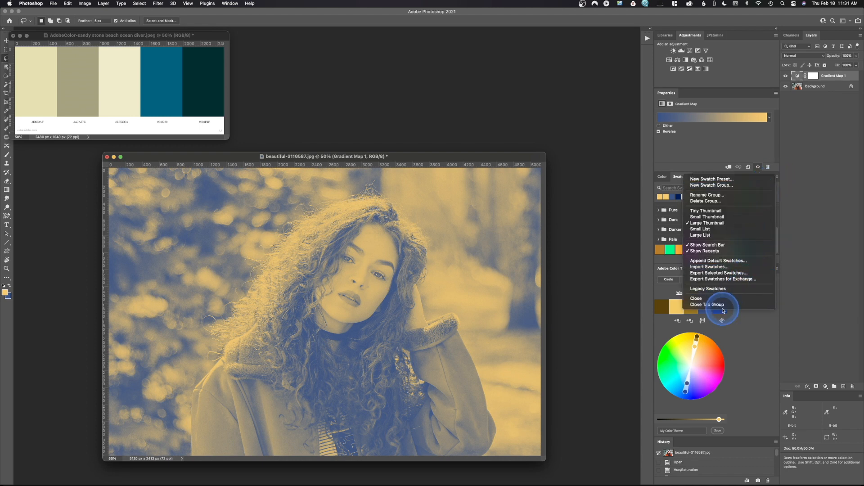
{"action": "left_click", "coordinate": [713, 298]}
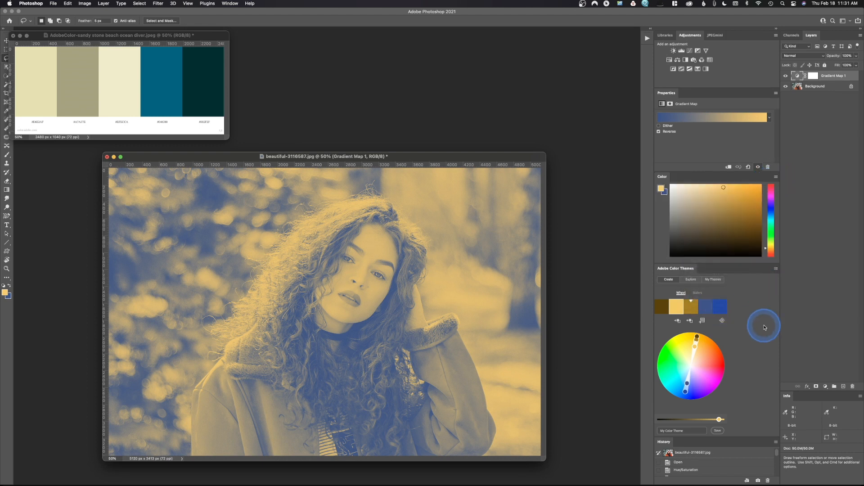
Edit the Gradient Map's gradient and set its starting color stop to the palette's dark green, #002F2F.
{"action": "left_click", "coordinate": [712, 119]}
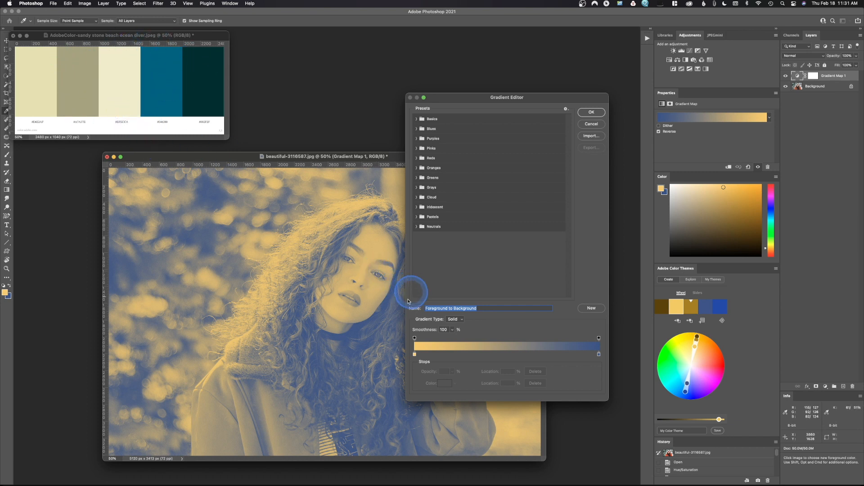
{"action": "left_click", "coordinate": [414, 355]}
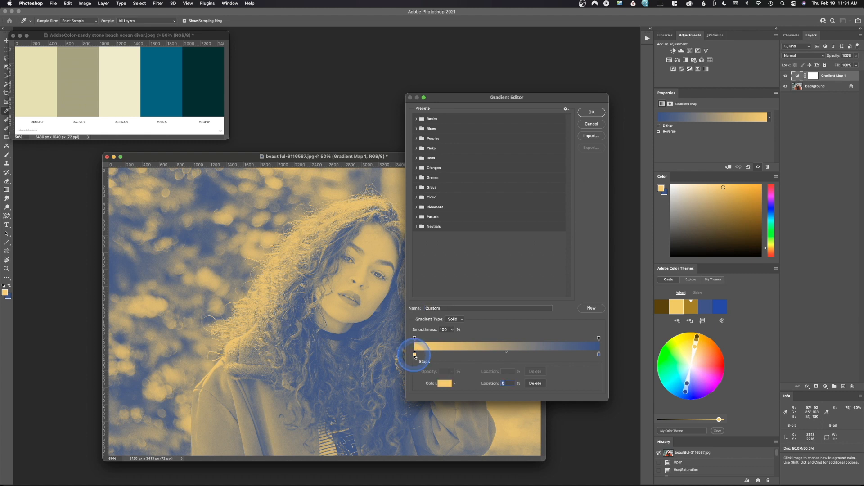
{"action": "double_click", "coordinate": [415, 355]}
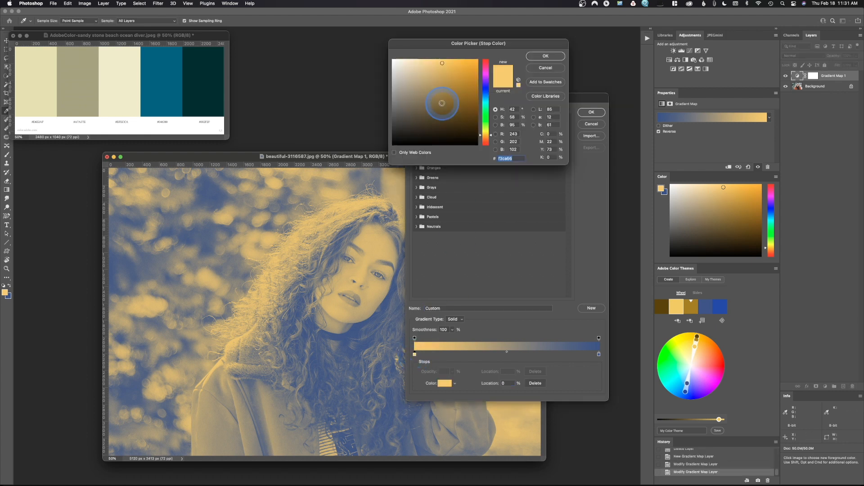
{"action": "left_click", "coordinate": [202, 88]}
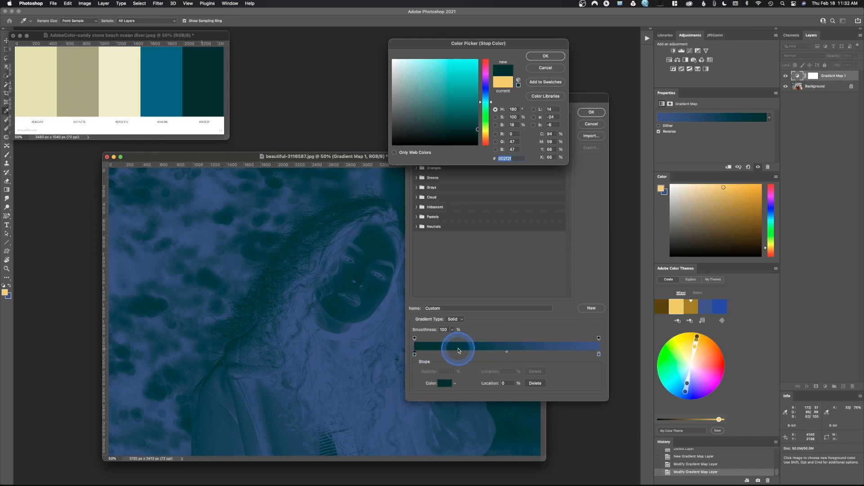
{"action": "key", "text": "Return"}
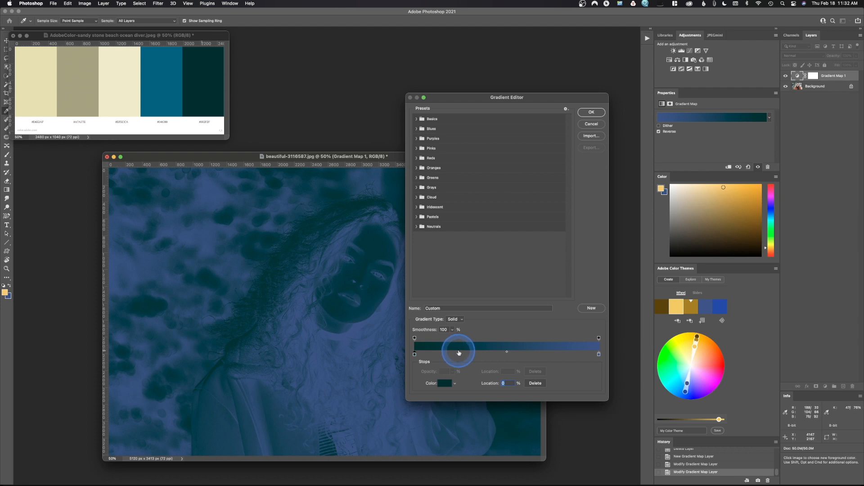
Add a color stop at 24% to the gradient and sample the palette's teal blue swatch for it.
{"action": "left_click", "coordinate": [459, 353]}
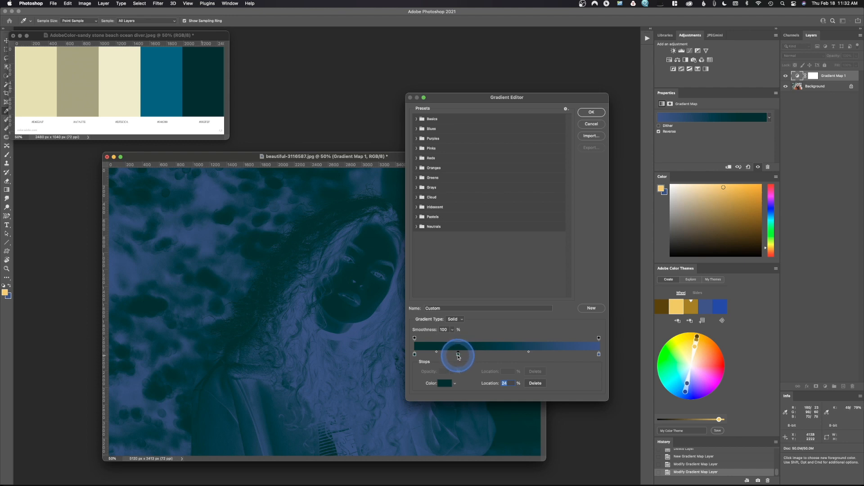
{"action": "double_click", "coordinate": [459, 354]}
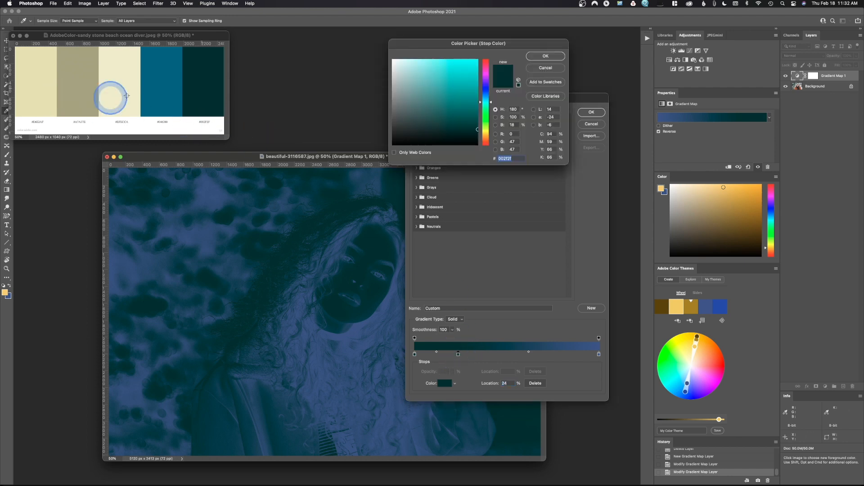
{"action": "left_click", "coordinate": [162, 92]}
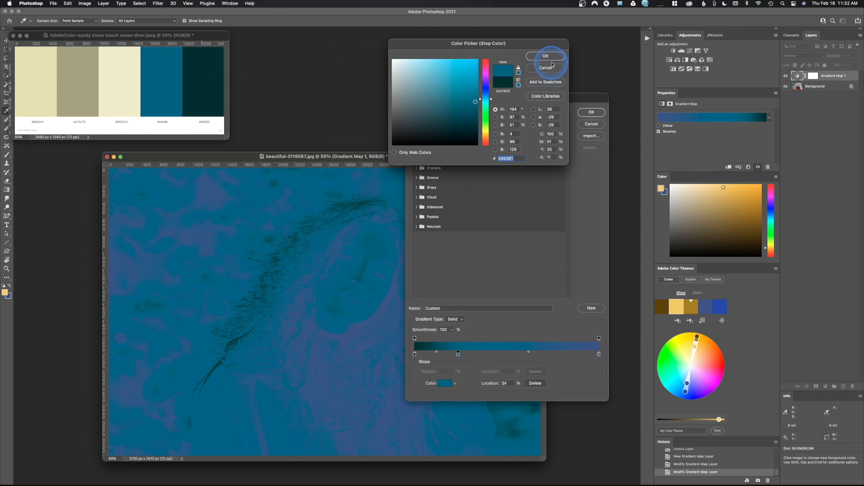
{"action": "left_click", "coordinate": [552, 58]}
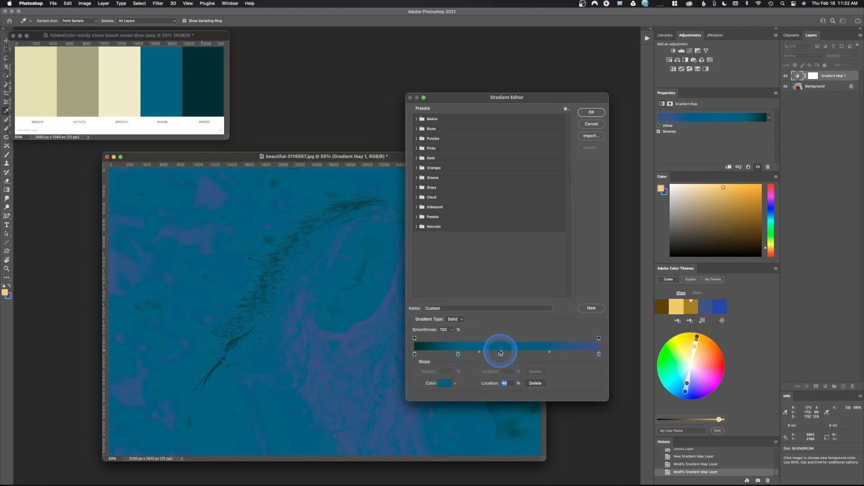
Give the gradient a cream #EFECCA stop at 46% and a khaki #A7A37E stop at 73%, sampled from the palette.
{"action": "left_click", "coordinate": [121, 94]}
{"action": "left_click", "coordinate": [521, 219]}
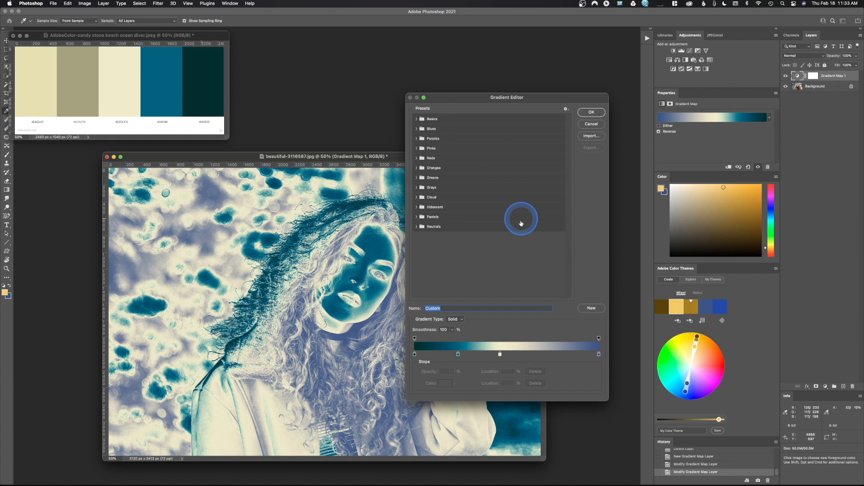
{"action": "left_click", "coordinate": [549, 353]}
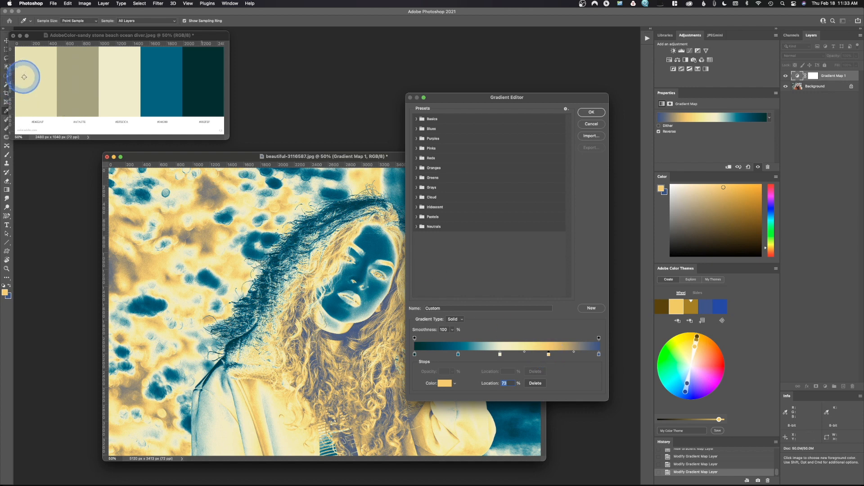
{"action": "left_click", "coordinate": [72, 85]}
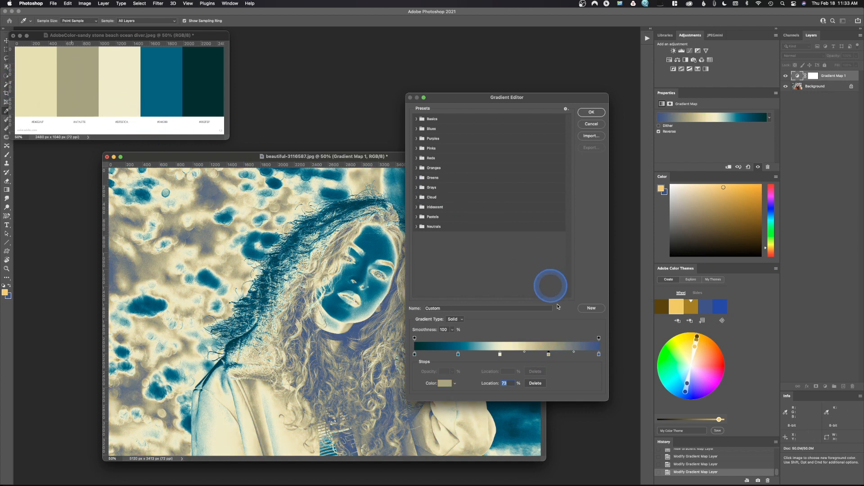
Set the gradient's end stop to the palette's light yellow #E6E2AF, accept the gradient, and turn off Reverse.
{"action": "left_click", "coordinate": [599, 354]}
{"action": "left_click", "coordinate": [41, 98]}
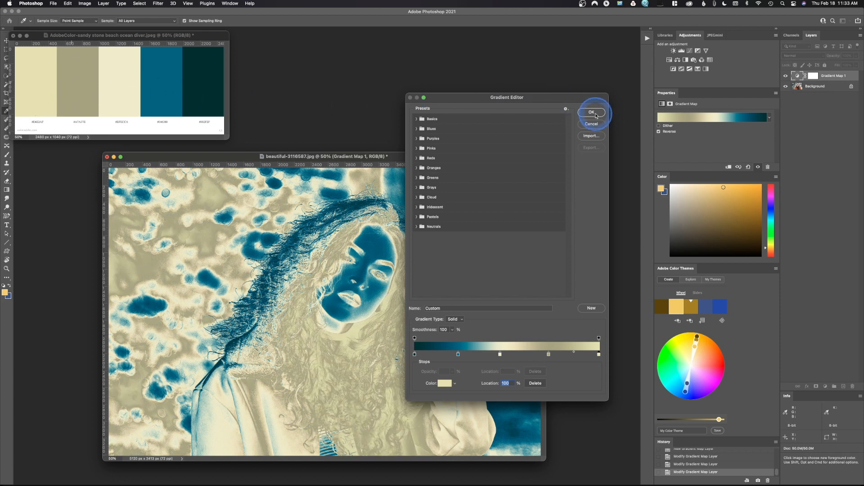
{"action": "left_click", "coordinate": [595, 114]}
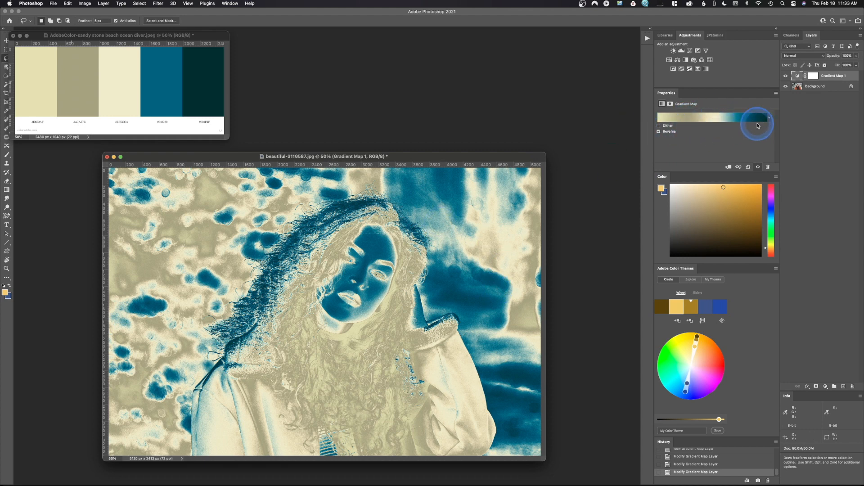
{"action": "left_click", "coordinate": [659, 132]}
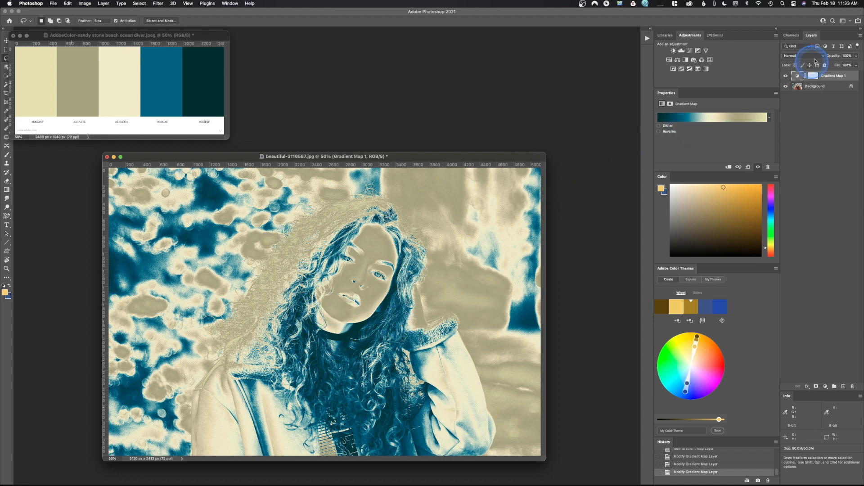
Set the Gradient Map layer to Color blend mode at 58% opacity.
{"action": "left_click_drag", "start_coordinate": [835, 56], "coordinate": [795, 63]}
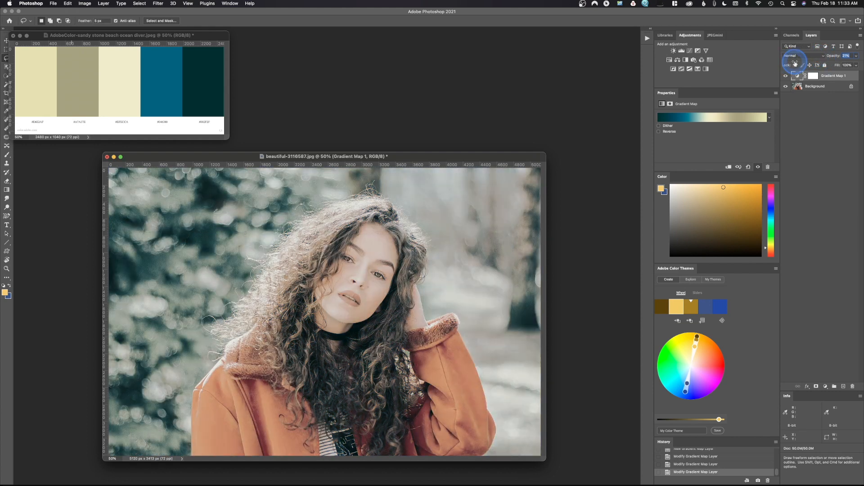
{"action": "left_click_drag", "start_coordinate": [795, 64], "coordinate": [795, 62]}
{"action": "left_click", "coordinate": [794, 56]}
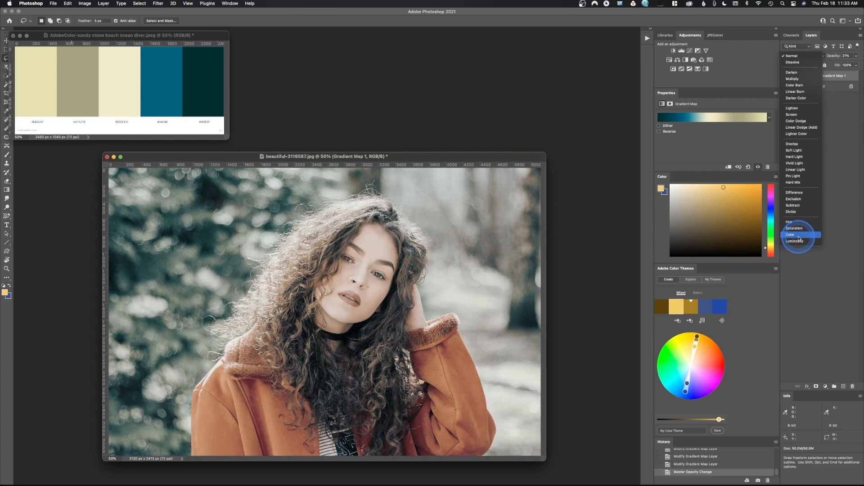
{"action": "left_click", "coordinate": [799, 237]}
{"action": "left_click", "coordinate": [845, 56]}
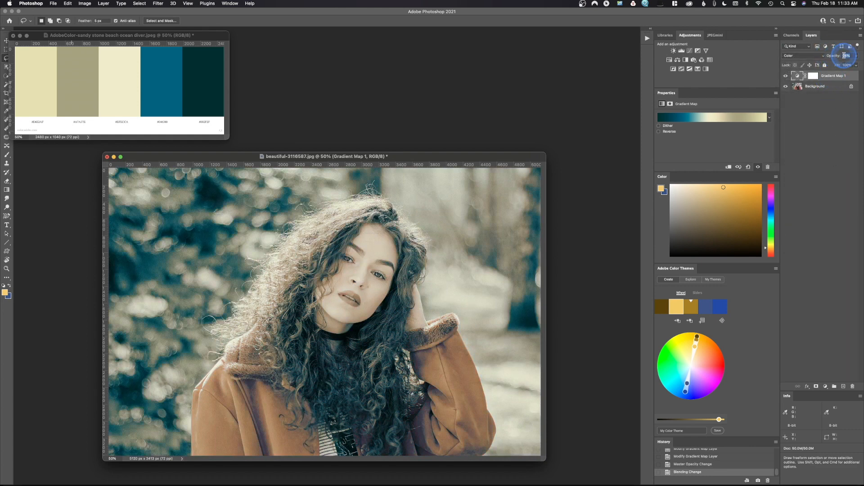
{"action": "left_click_drag", "start_coordinate": [844, 56], "coordinate": [840, 57]}
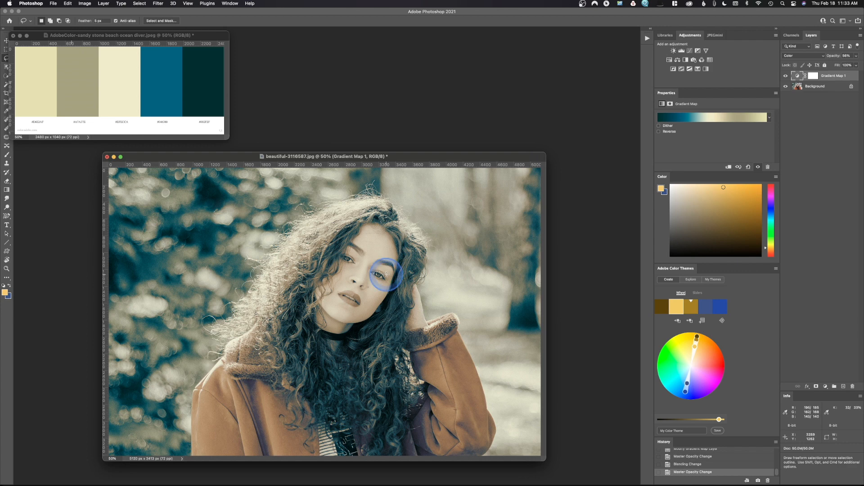
Dock the floating portrait window back into the main workspace as a tabbed document.
{"action": "left_click_drag", "start_coordinate": [274, 156], "coordinate": [218, 25]}
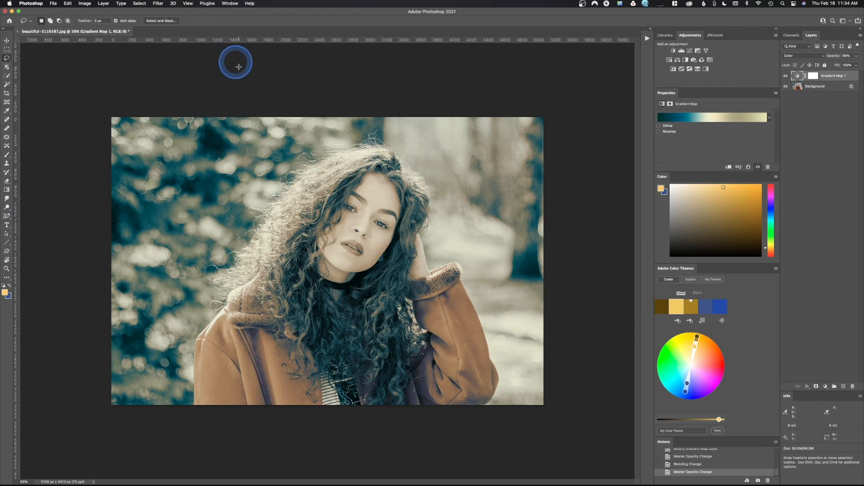
{"action": "left_click", "coordinate": [567, 76]}
{"action": "left_click", "coordinate": [567, 75]}
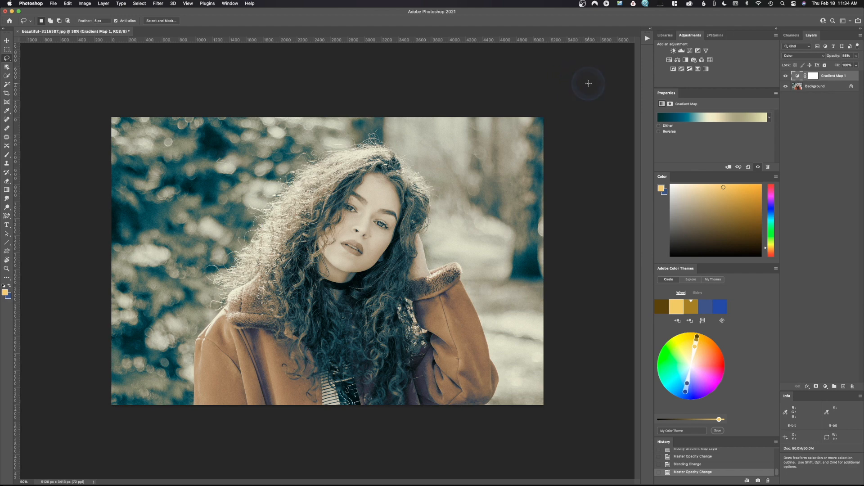